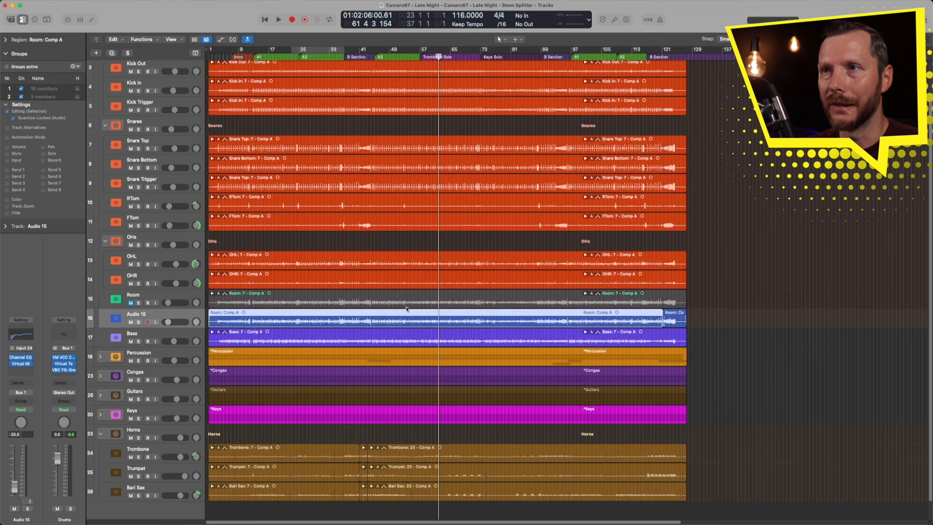
- Run Stem Splitter on the room region with only the Drums and Other stems enabled
{"action": "right_click", "coordinate": [372, 314]}
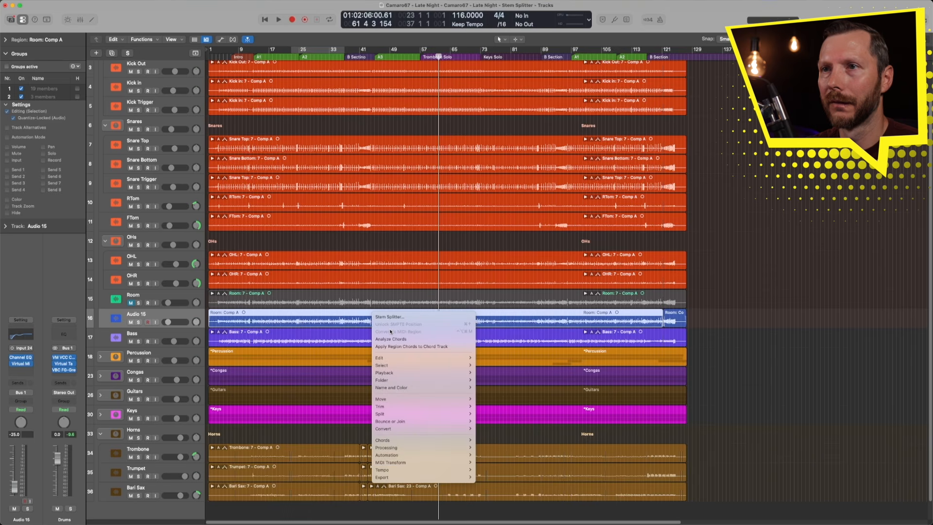
{"action": "mouse_move", "coordinate": [413, 447]}
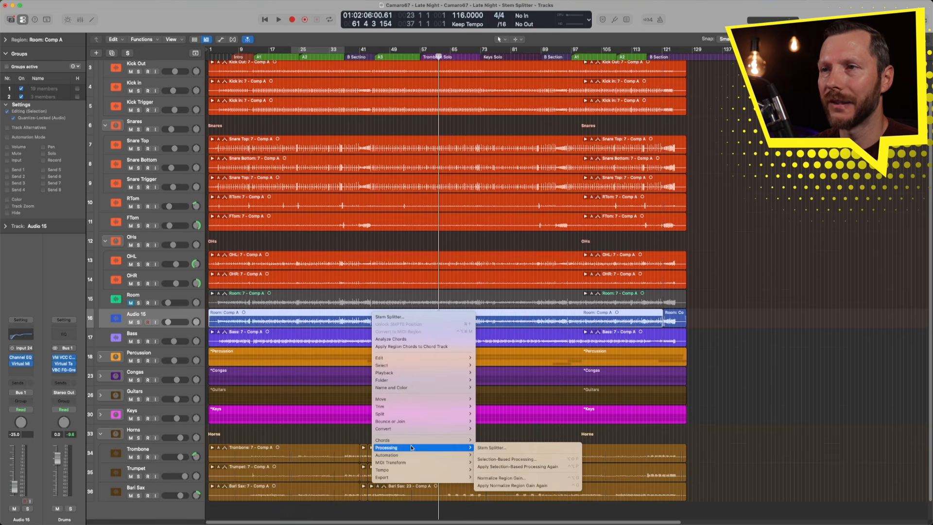
{"action": "left_click", "coordinate": [518, 447]}
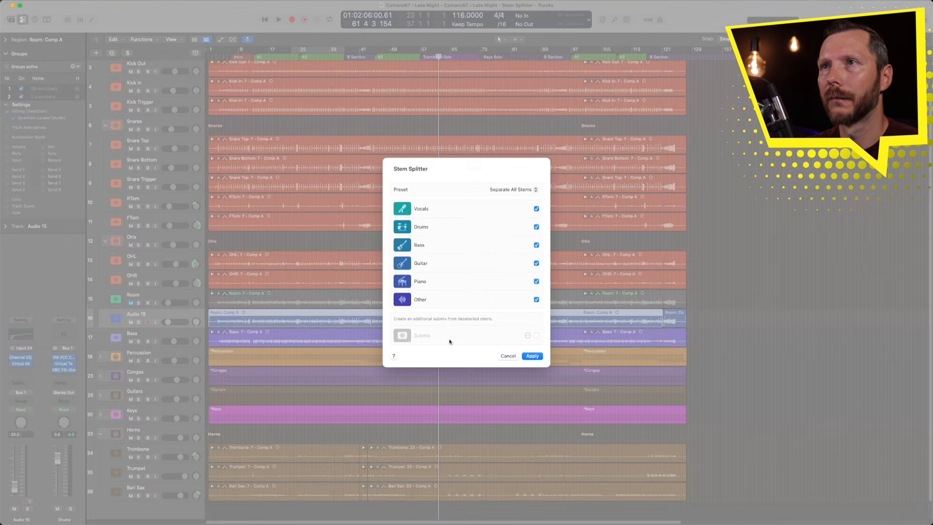
{"action": "left_click", "coordinate": [535, 209]}
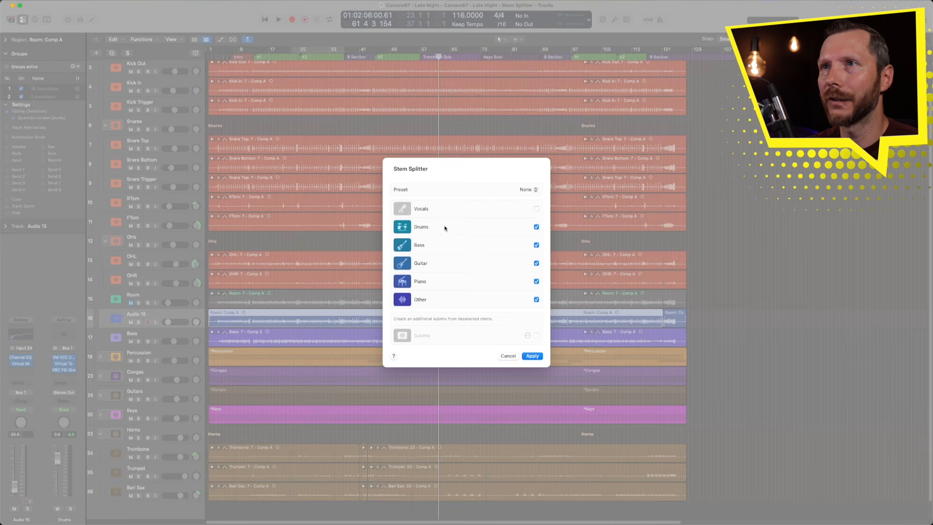
{"action": "left_click", "coordinate": [537, 245]}
{"action": "left_click", "coordinate": [537, 264]}
{"action": "left_click", "coordinate": [537, 282]}
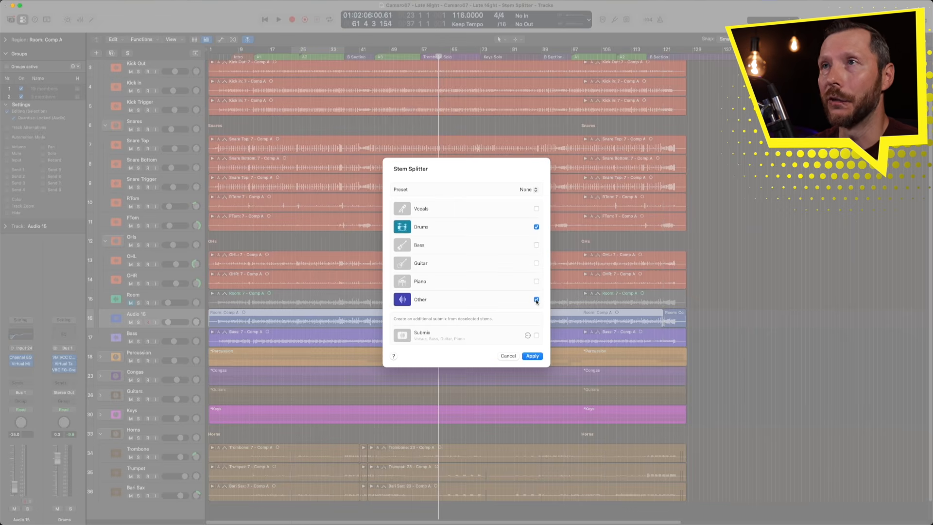
{"action": "left_click", "coordinate": [533, 356]}
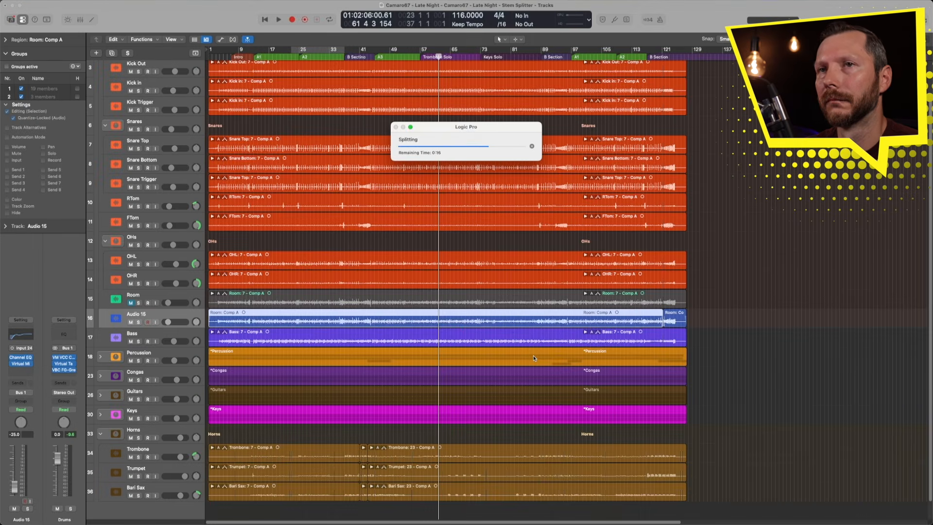
- Solo the Drums stem track and play it back from the Trombone Solo section
{"action": "left_click", "coordinate": [400, 341]}
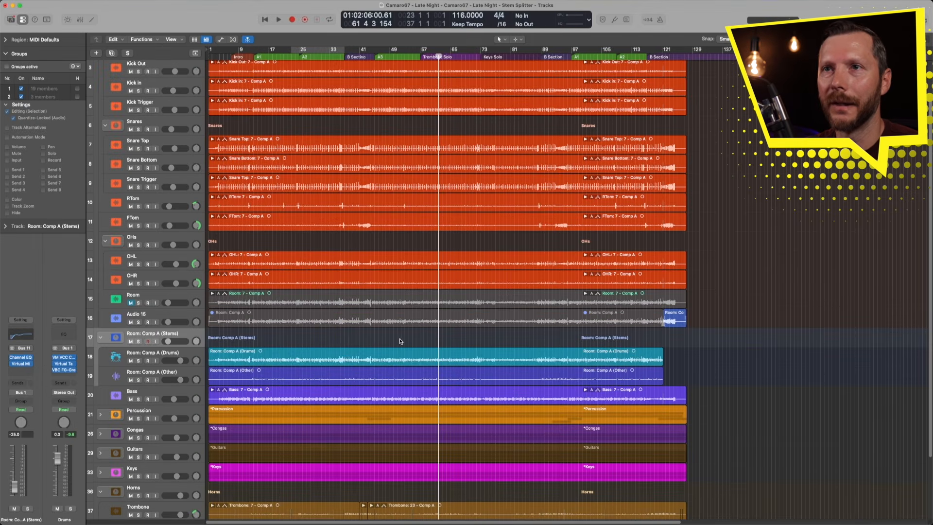
{"action": "left_click_drag", "start_coordinate": [573, 417], "coordinate": [366, 321]}
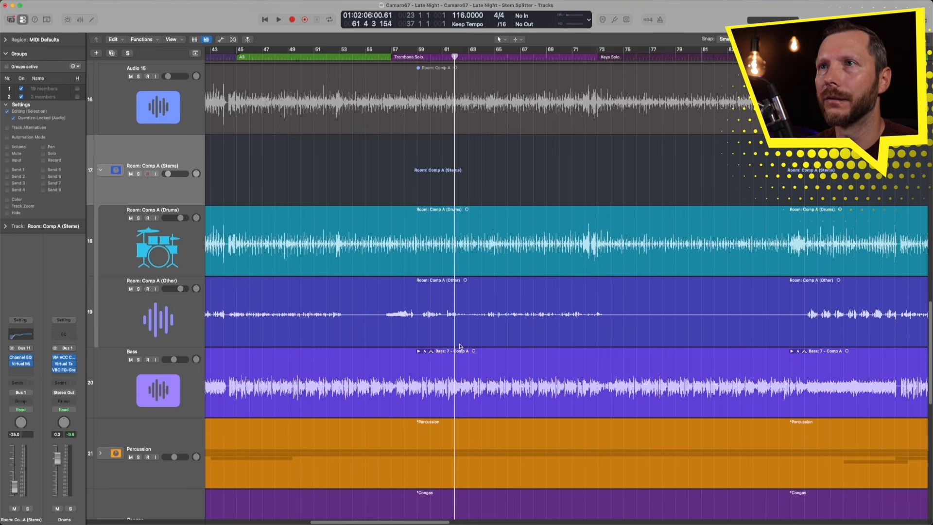
{"action": "left_click", "coordinate": [138, 218]}
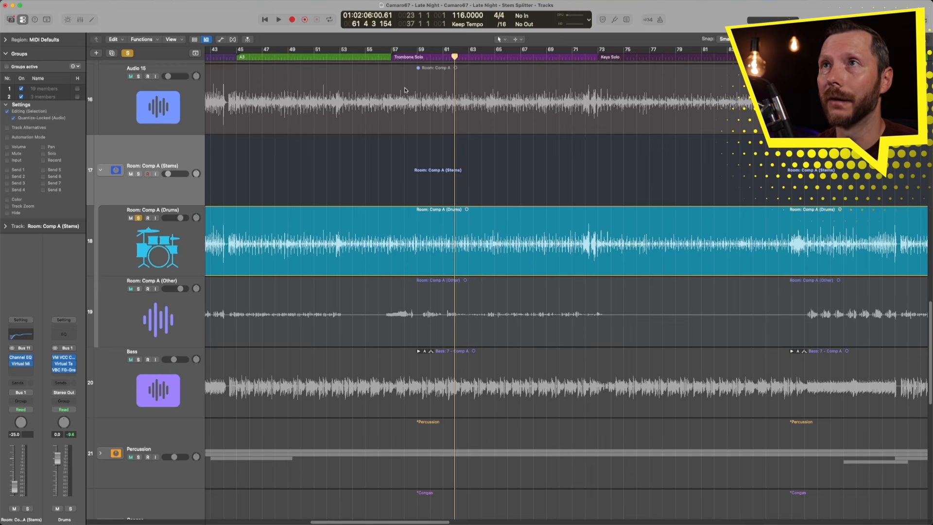
{"action": "left_click", "coordinate": [394, 56]}
{"action": "key", "text": "space"}
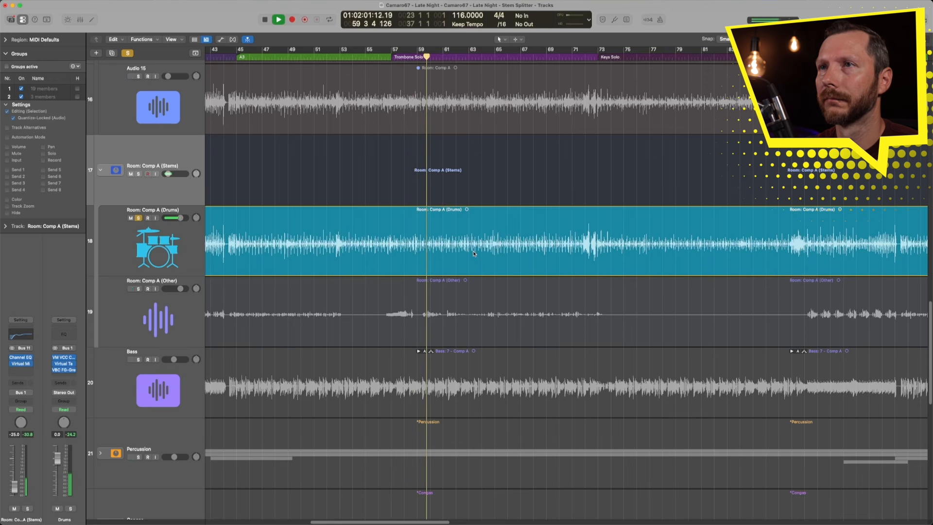
{"action": "key", "text": "space"}
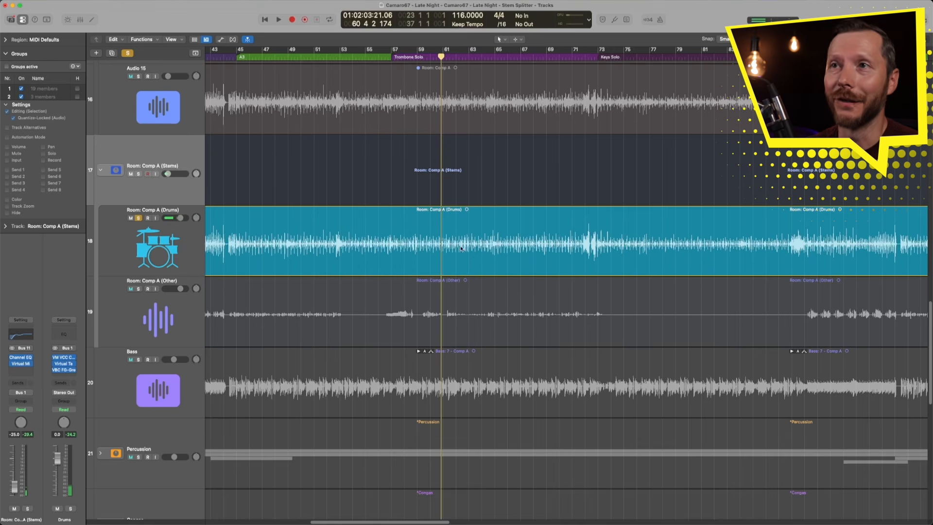
- Switch the solo from the Drums stem to the Other stem and play it back from the same section
{"action": "left_click", "coordinate": [138, 218]}
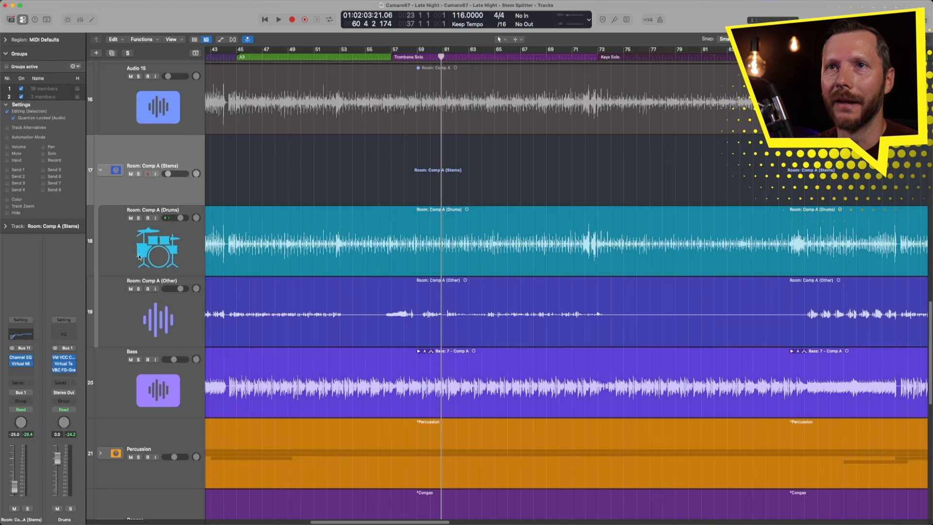
{"action": "left_click", "coordinate": [139, 288]}
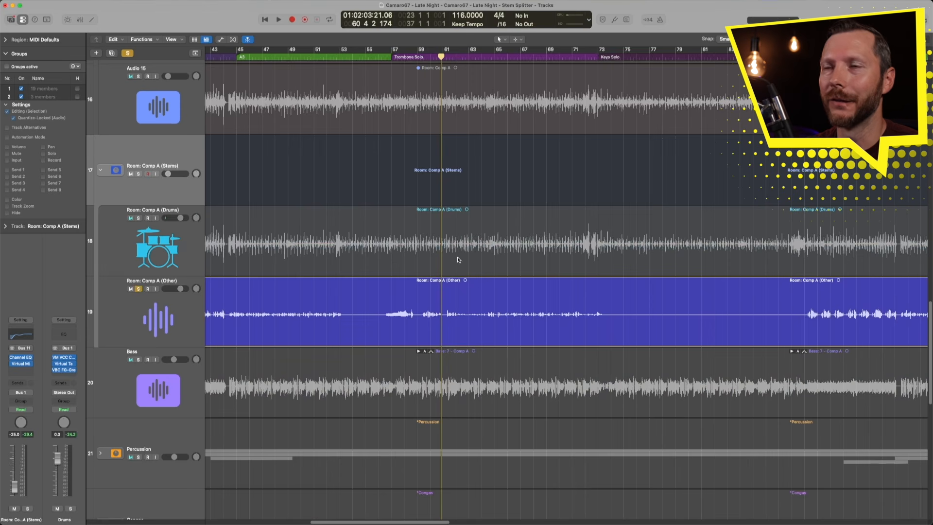
{"action": "left_click", "coordinate": [391, 58]}
{"action": "key", "text": "space"}
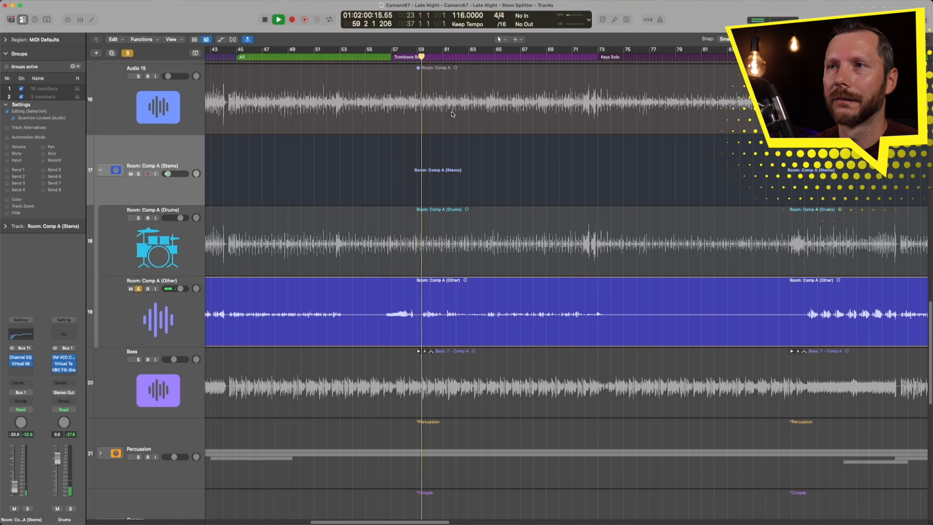
{"action": "key", "text": "space"}
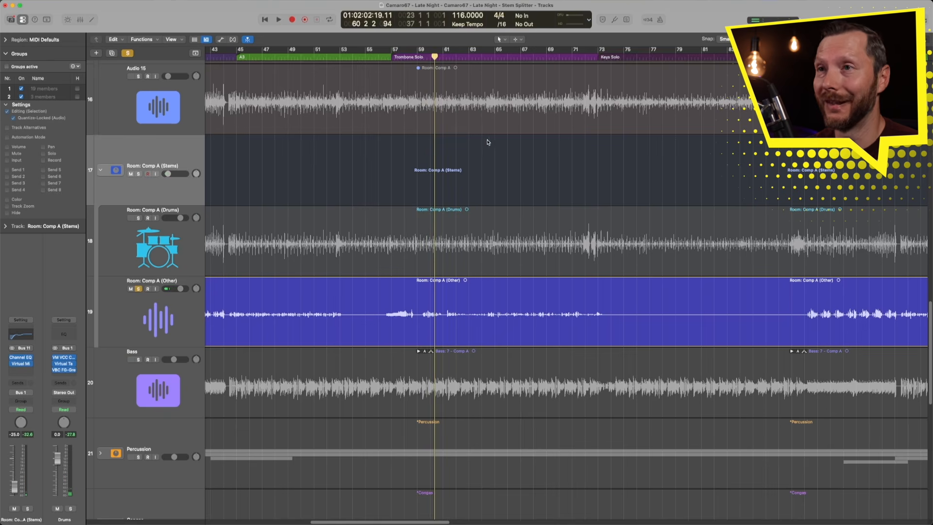
- Mute the Other stem track and zoom out to show the whole arrangement
{"action": "left_click", "coordinate": [153, 310]}
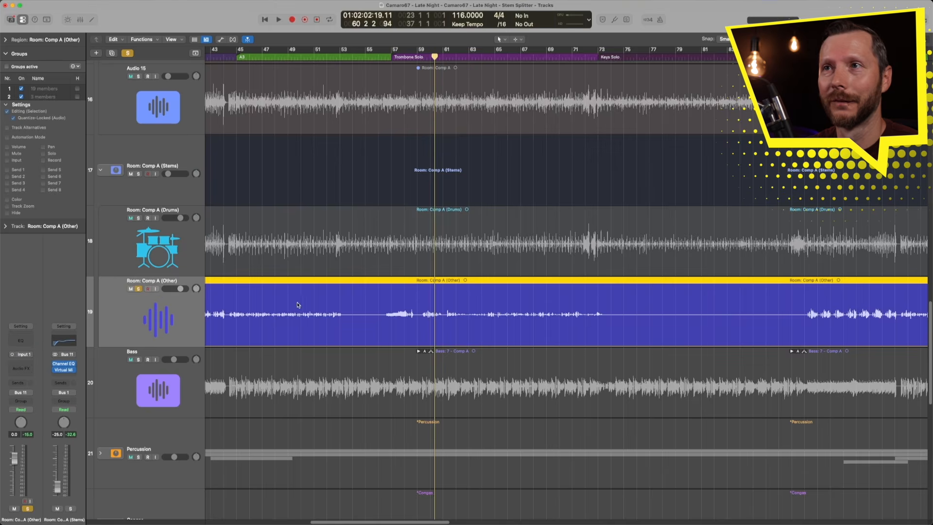
{"action": "key", "text": "z"}
{"action": "left_click", "coordinate": [138, 309]}
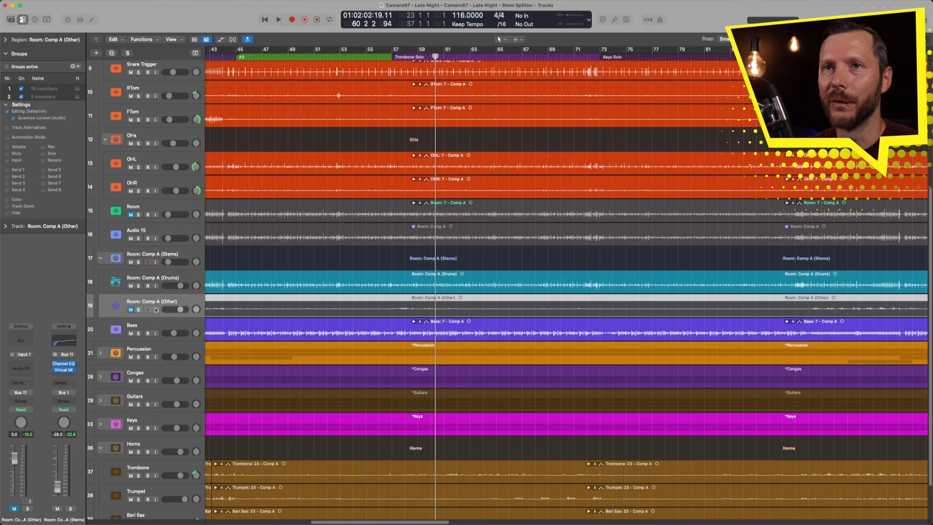
{"action": "key", "text": "super+Left"}
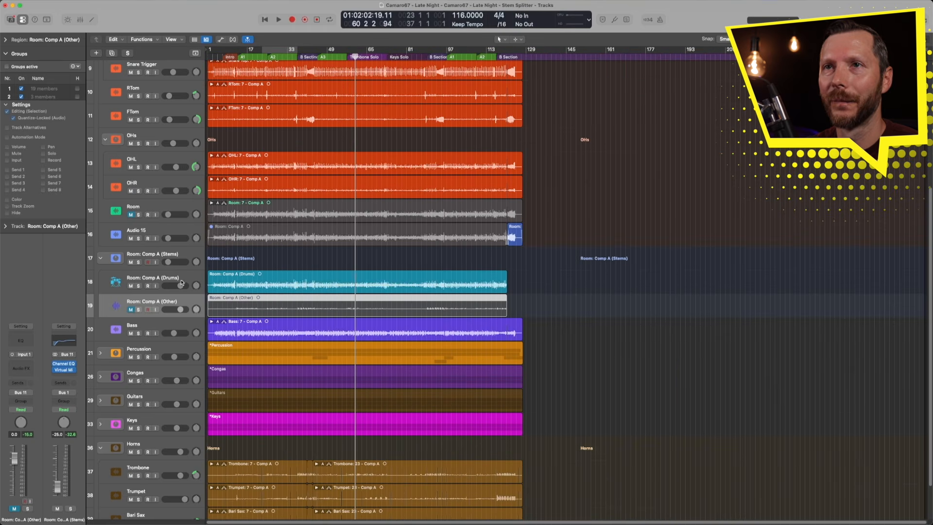
- Move the Drums stem track up so it sits directly above the Room track
{"action": "left_click", "coordinate": [240, 284]}
{"action": "left_click_drag", "start_coordinate": [165, 279], "coordinate": [165, 207]}
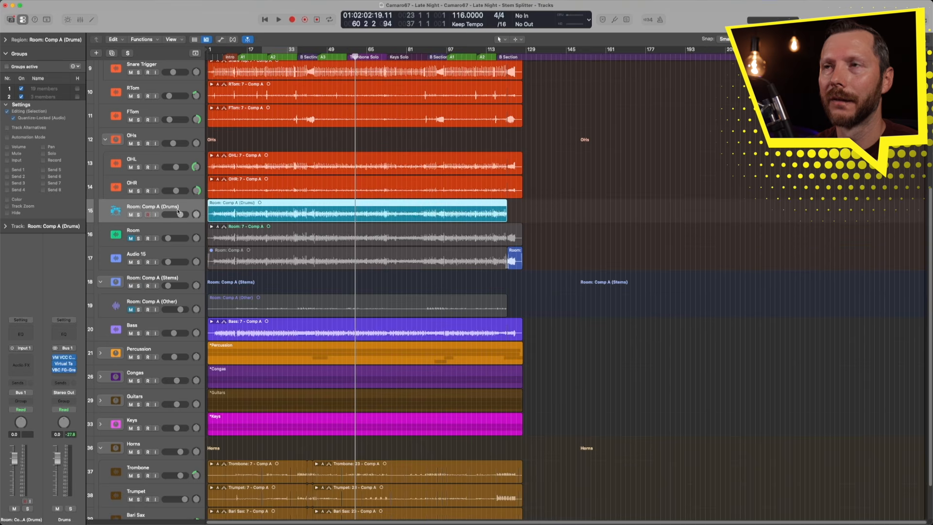
{"action": "left_click", "coordinate": [358, 290]}
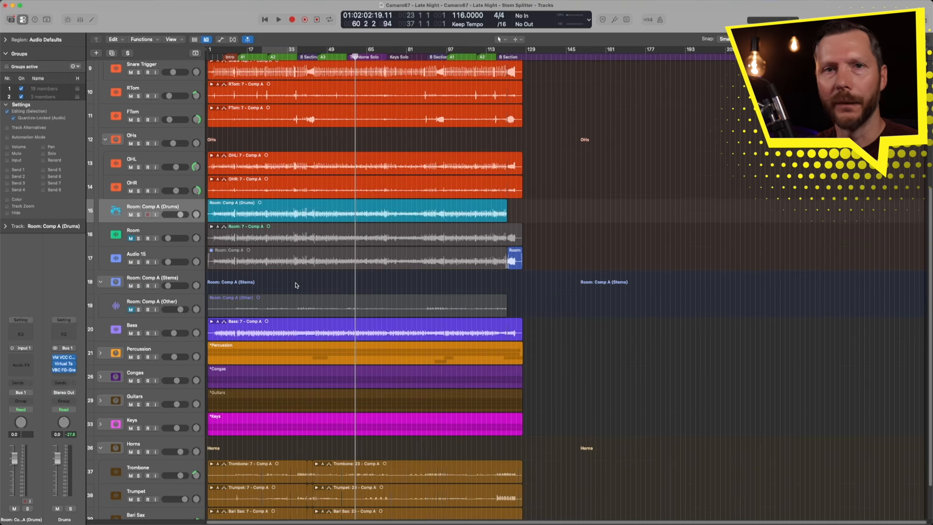
- Open the mixer and set the Drums stem channel's fader to -25.0 dB to match the Room channel
{"action": "key", "text": "x"}
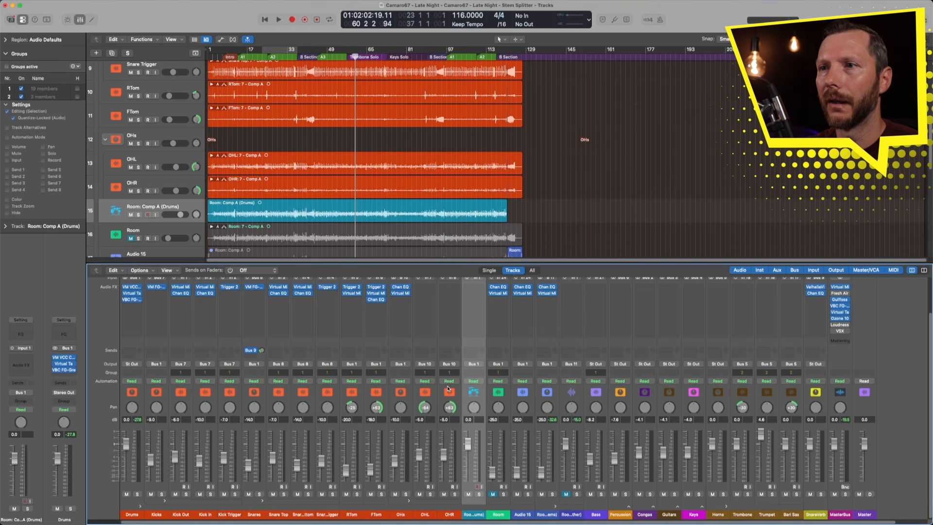
{"action": "scroll", "coordinate": [481, 468], "scroll_direction": "up", "scroll_amount": 2}
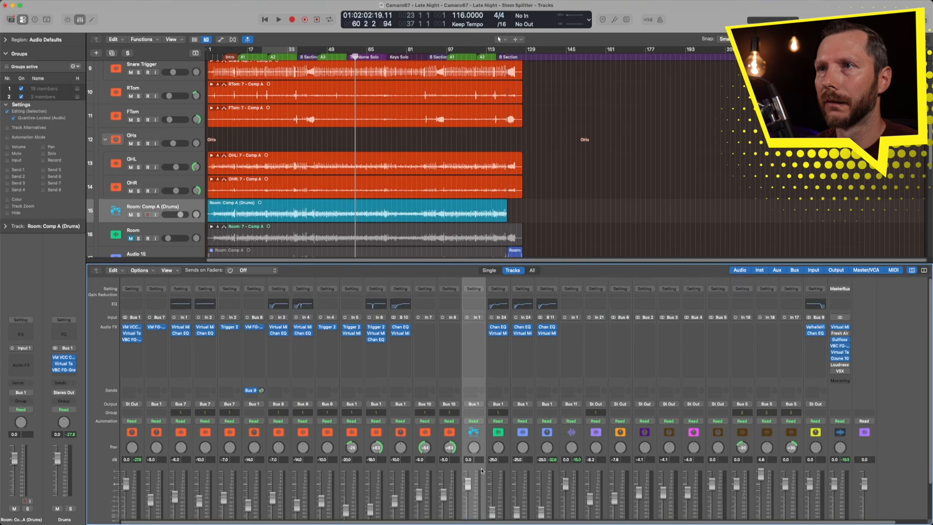
{"action": "scroll", "coordinate": [481, 467], "scroll_direction": "down", "scroll_amount": 2}
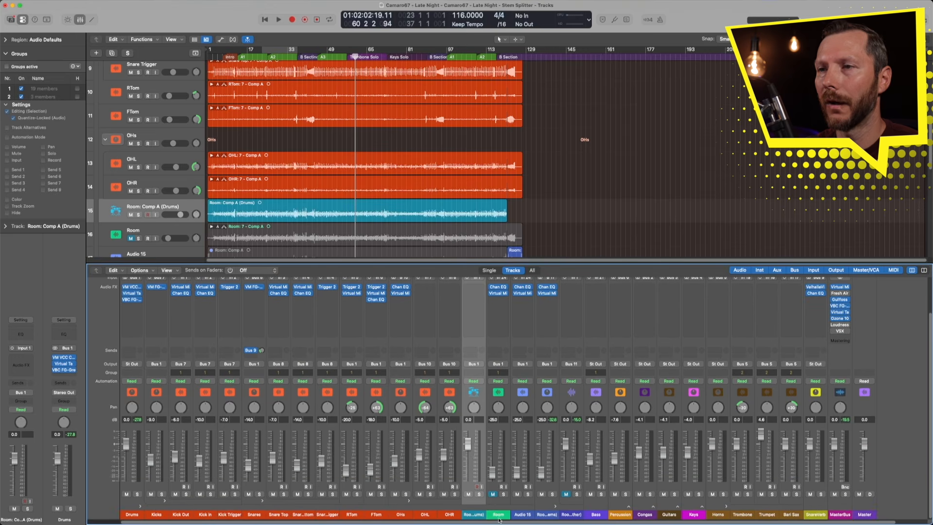
{"action": "left_click", "coordinate": [499, 518]}
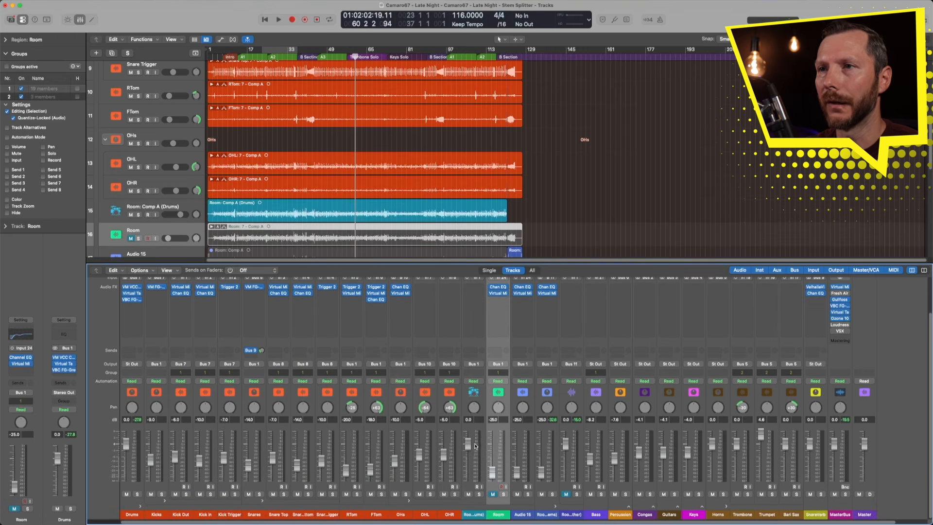
{"action": "left_click_drag", "start_coordinate": [469, 446], "coordinate": [469, 471]}
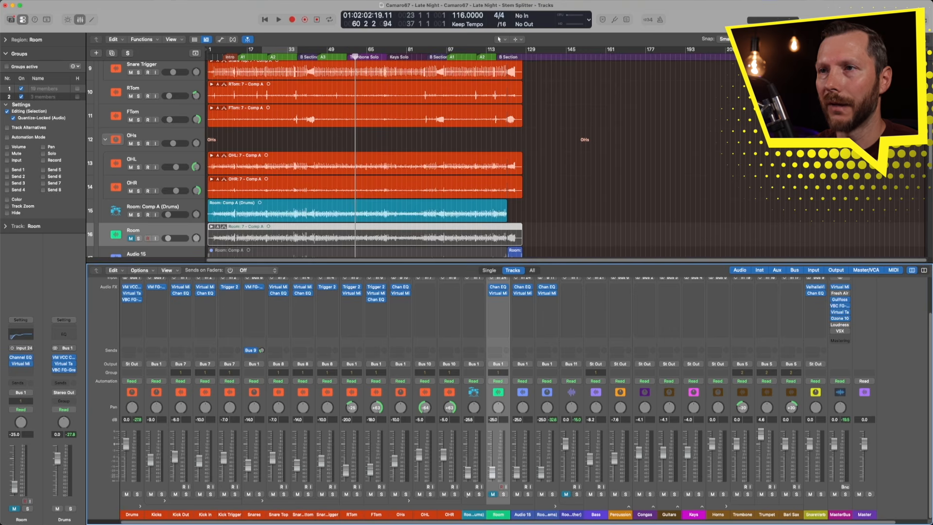
- Copy the Chan EQ and Virtual Mix plugins from the Room channel onto the Drums stem channel
{"action": "left_click", "coordinate": [464, 470]}
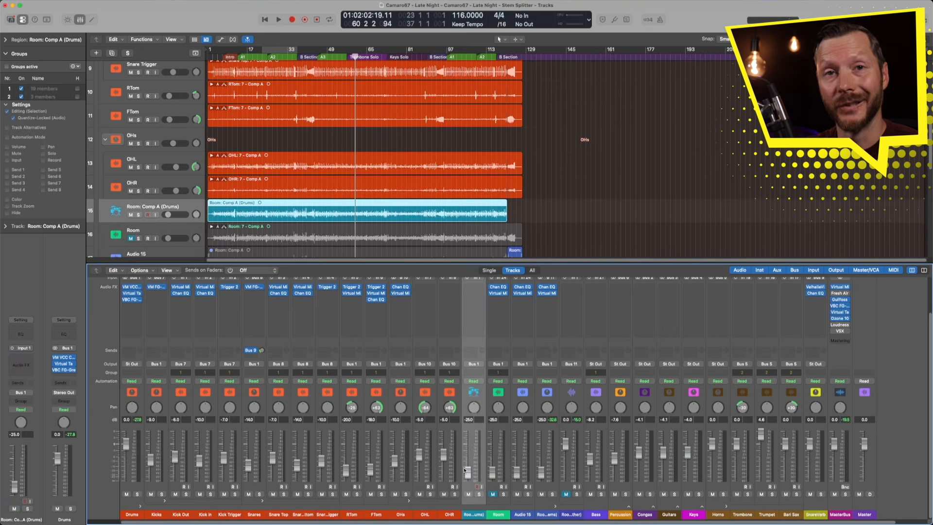
{"action": "left_click", "coordinate": [499, 509]}
{"action": "scroll", "coordinate": [500, 414], "scroll_direction": "up", "scroll_amount": 3}
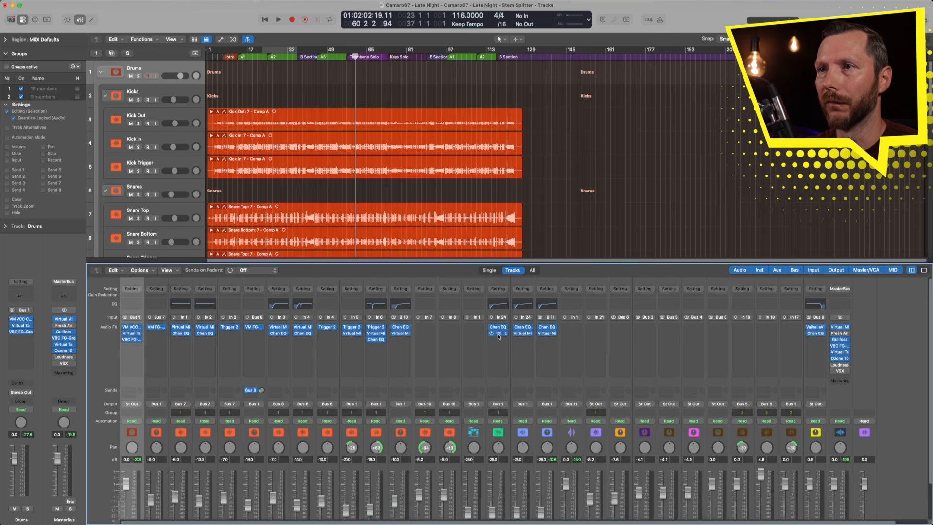
{"action": "left_click_drag", "start_coordinate": [498, 334], "coordinate": [474, 327]}
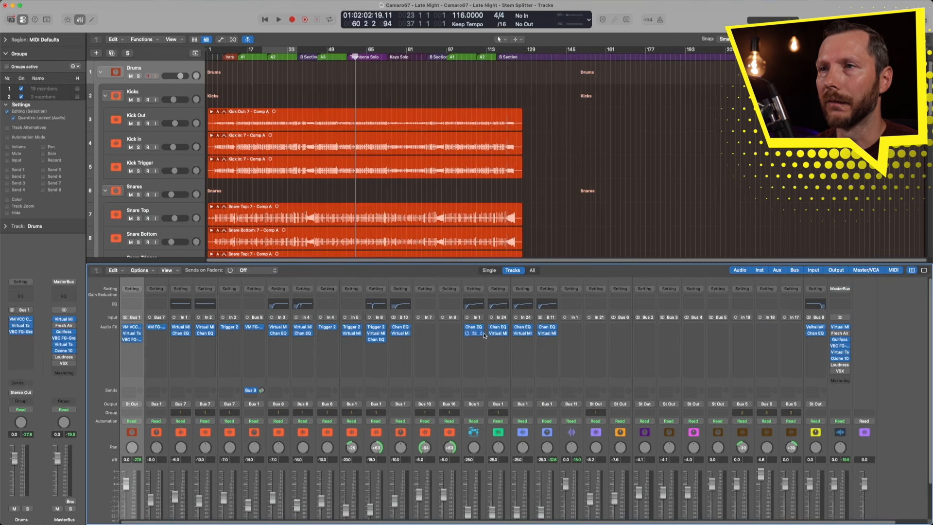
{"action": "left_click_drag", "start_coordinate": [498, 333], "coordinate": [475, 333]}
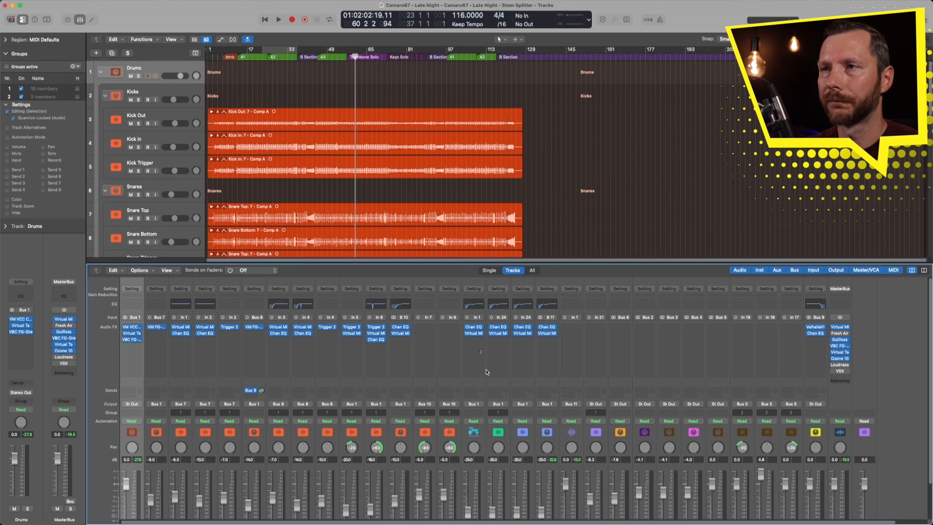
- Close the mixer and rename the Drums stem track to "Room Iso Drums"
{"action": "key", "text": "x"}
{"action": "double_click", "coordinate": [138, 366]}
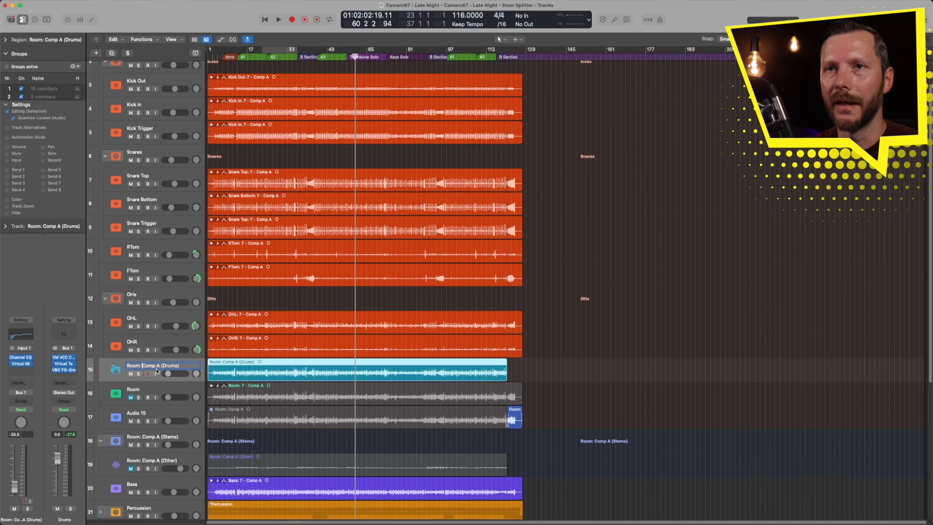
{"action": "type", "text": "Room"}
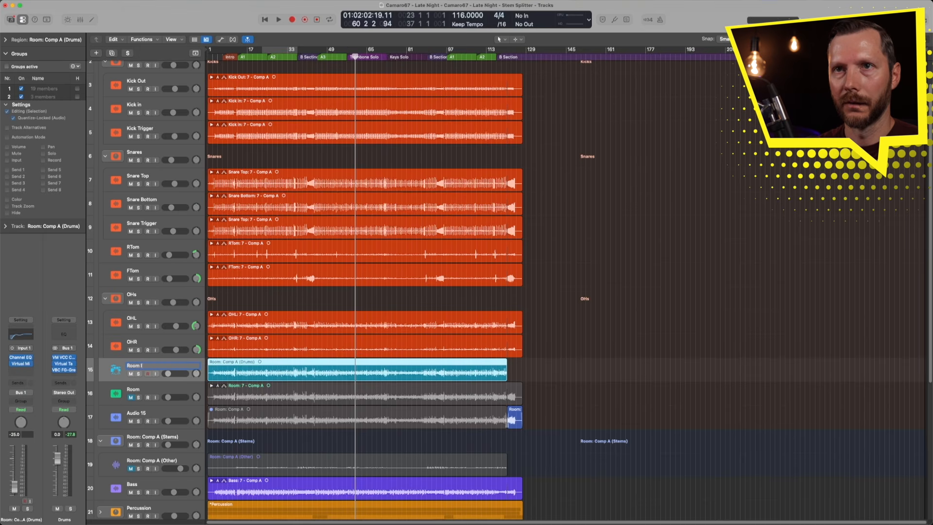
{"action": "type", "text": " Iso Drums"}
{"action": "key", "text": "Return"}
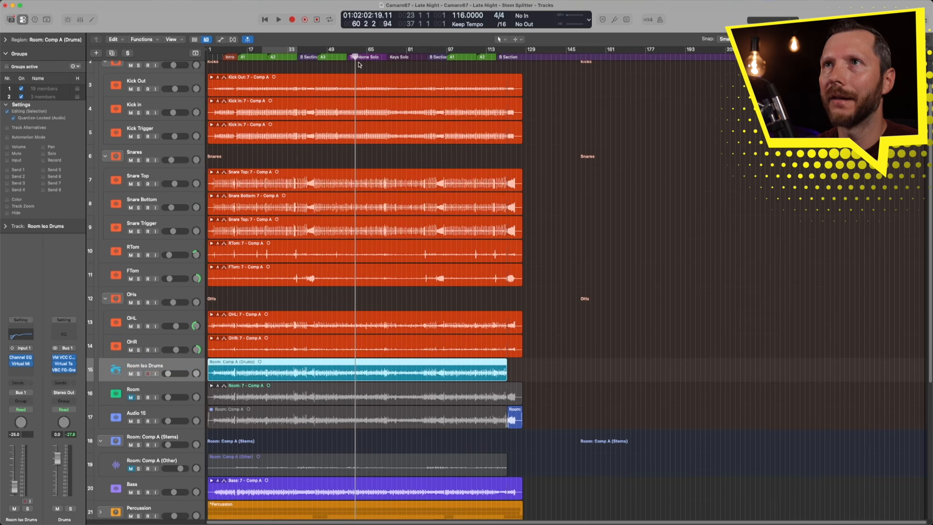
- Start playback, mute the Audio 15 track and solo the overheads folder to audition the drums
{"action": "key", "text": "space"}
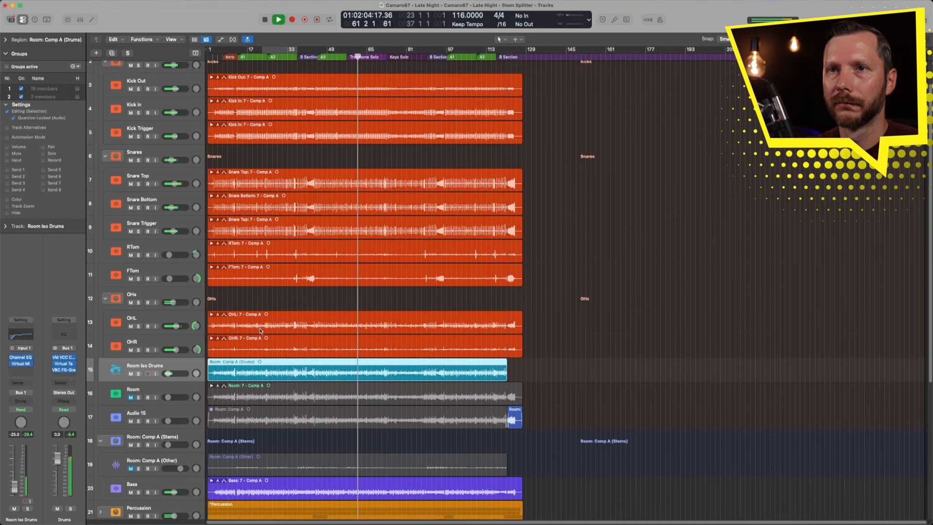
{"action": "left_click", "coordinate": [130, 421]}
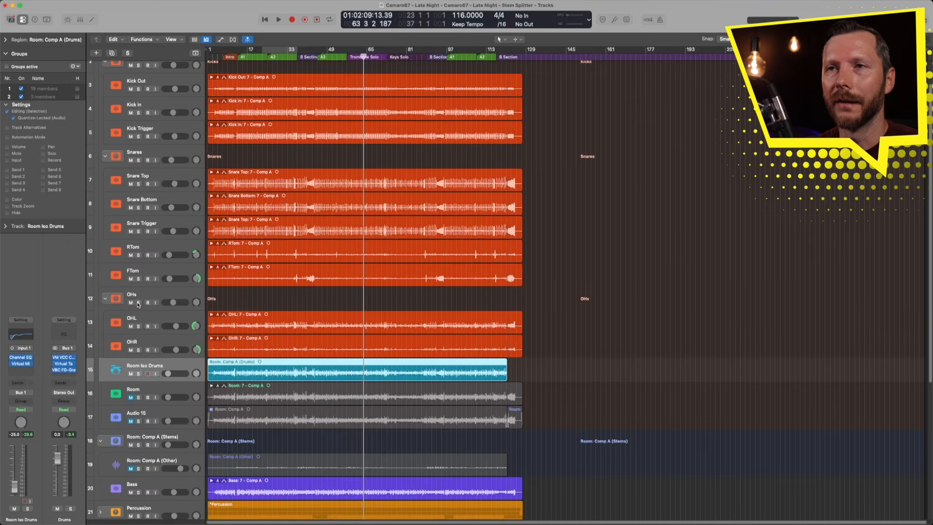
{"action": "left_click", "coordinate": [227, 313]}
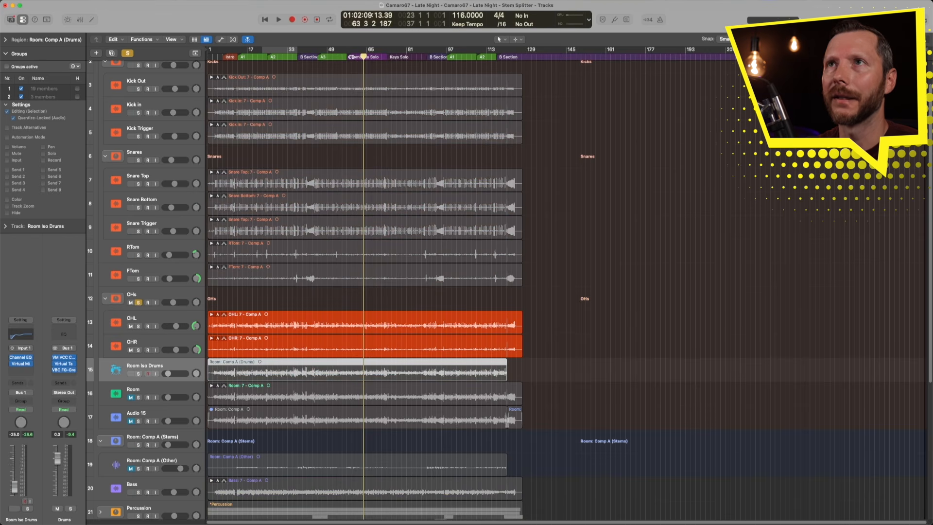
- Play back the drums from around bar 61 to audition the soloed overheads
{"action": "left_click", "coordinate": [351, 57]}
{"action": "key", "text": "space"}
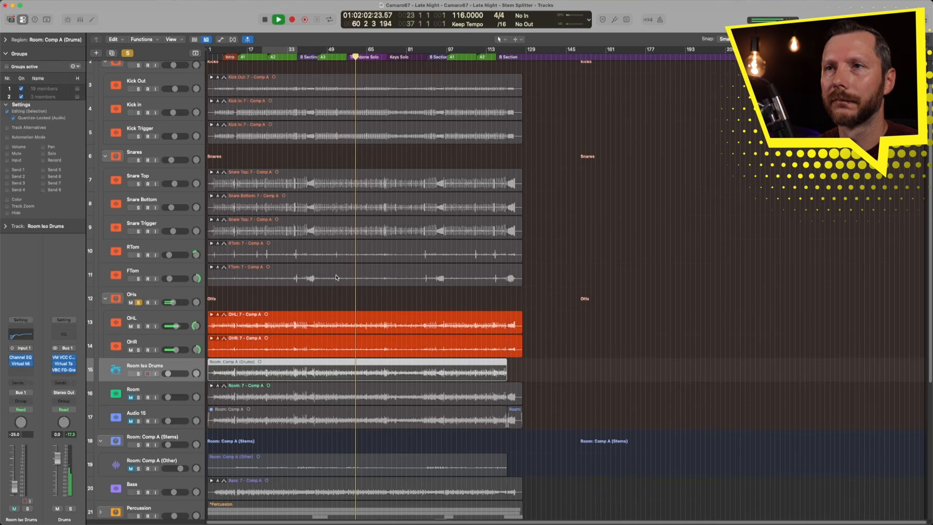
{"action": "key", "text": "space"}
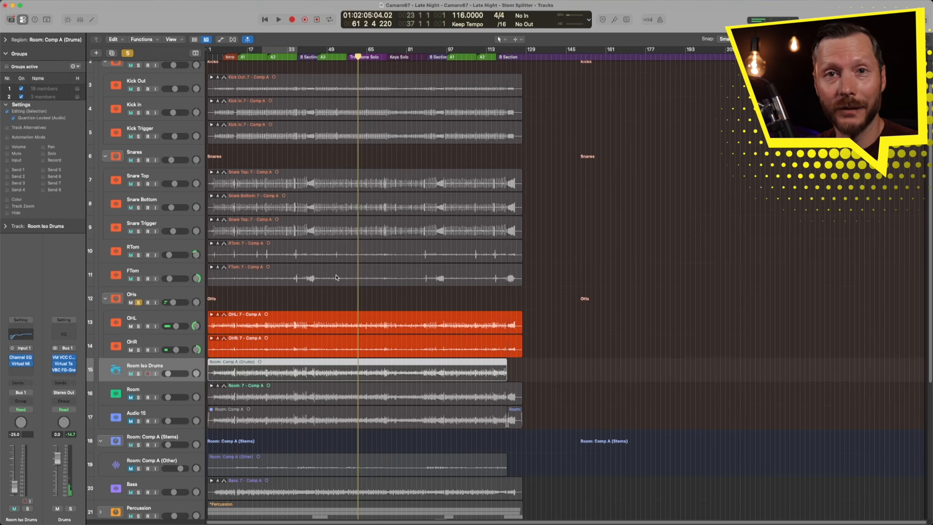
- Export the active comps of the OHL and OHR regions to new tracks
{"action": "left_click", "coordinate": [333, 327]}
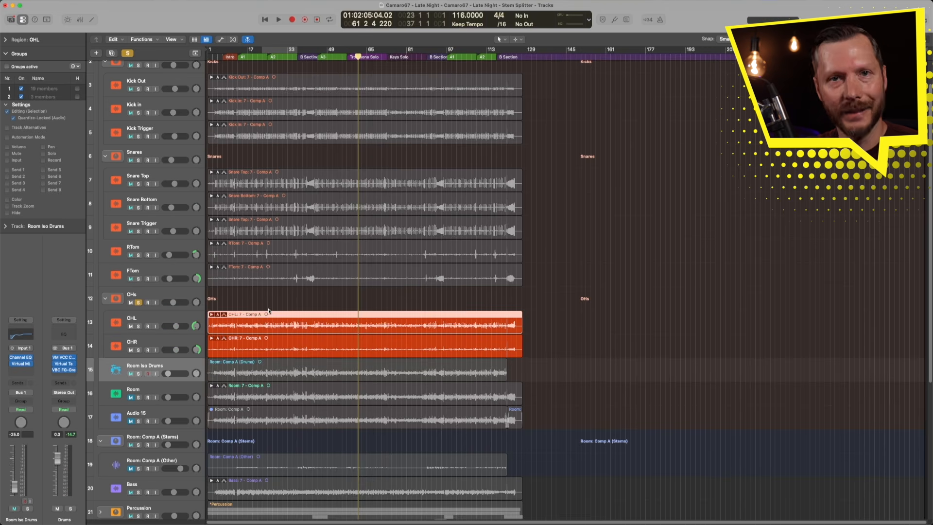
{"action": "left_click", "coordinate": [218, 315]}
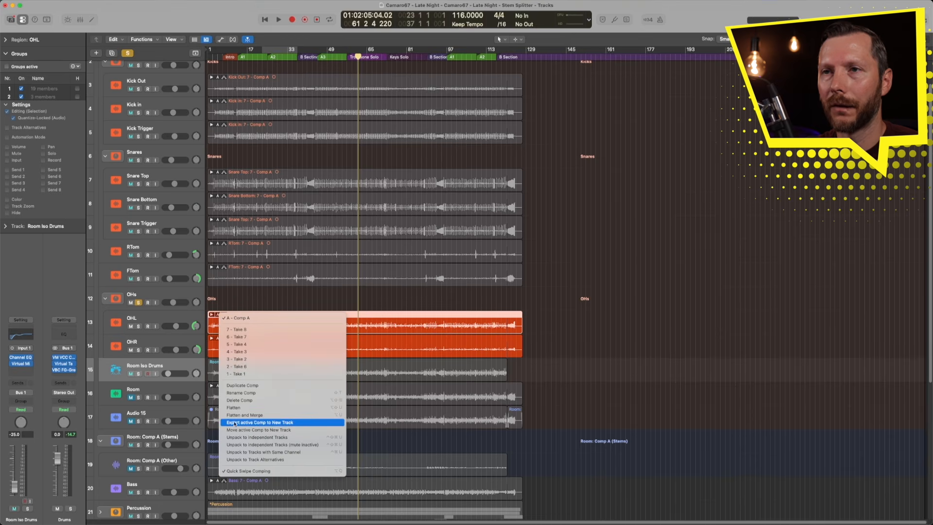
{"action": "left_click", "coordinate": [299, 422]}
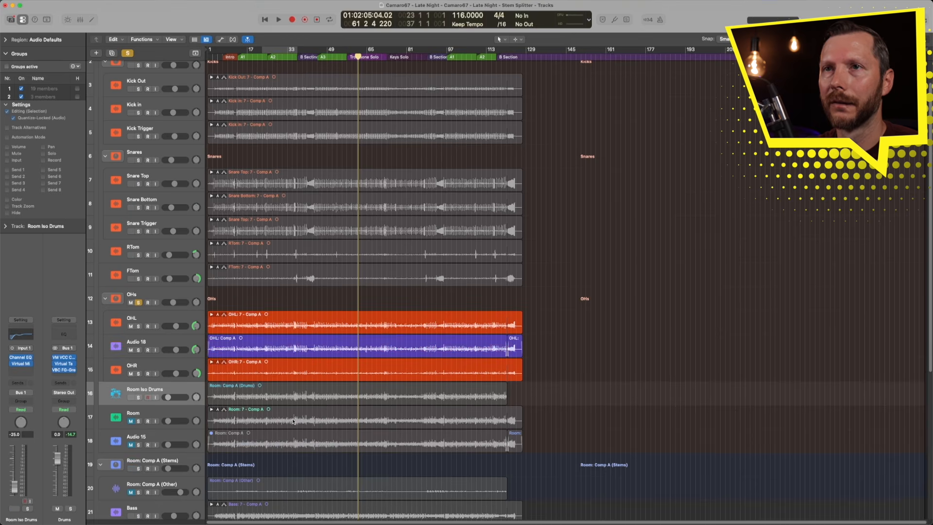
{"action": "left_click", "coordinate": [217, 362]}
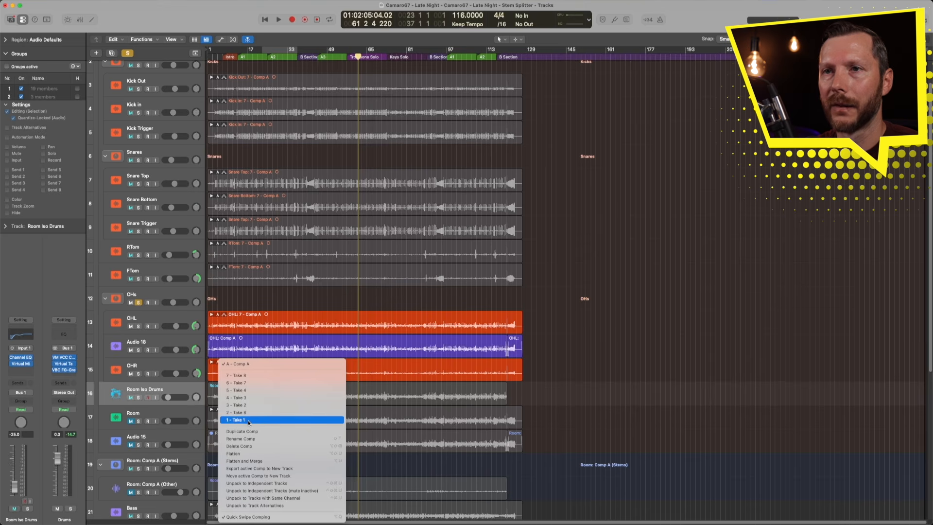
{"action": "left_click", "coordinate": [265, 469]}
- Run Stem Splitter on the exported OHL comp region, extracting only the Drums stem
{"action": "left_click", "coordinate": [286, 348]}
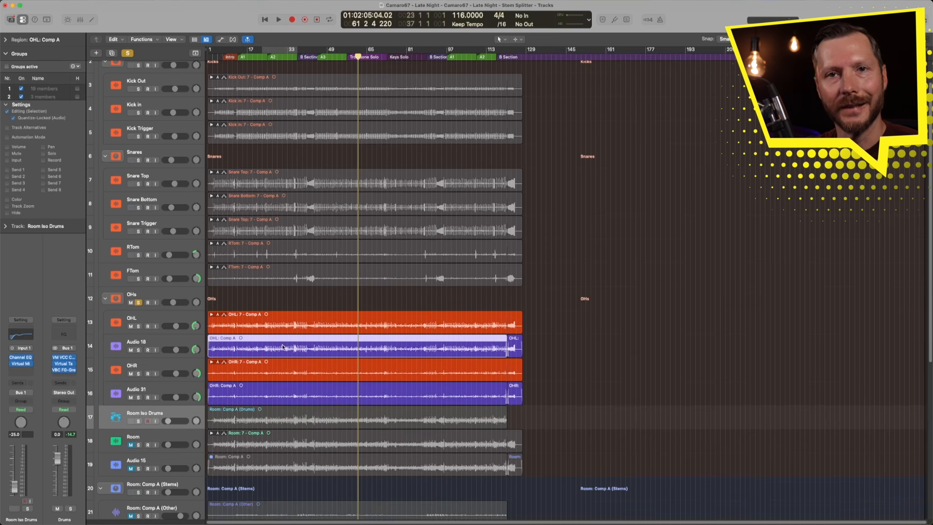
{"action": "right_click", "coordinate": [282, 341]}
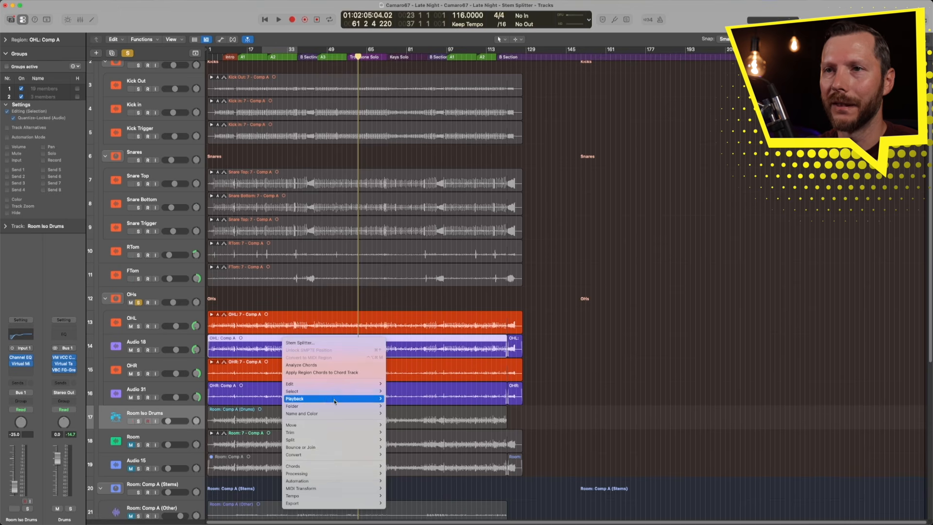
{"action": "mouse_move", "coordinate": [330, 474]}
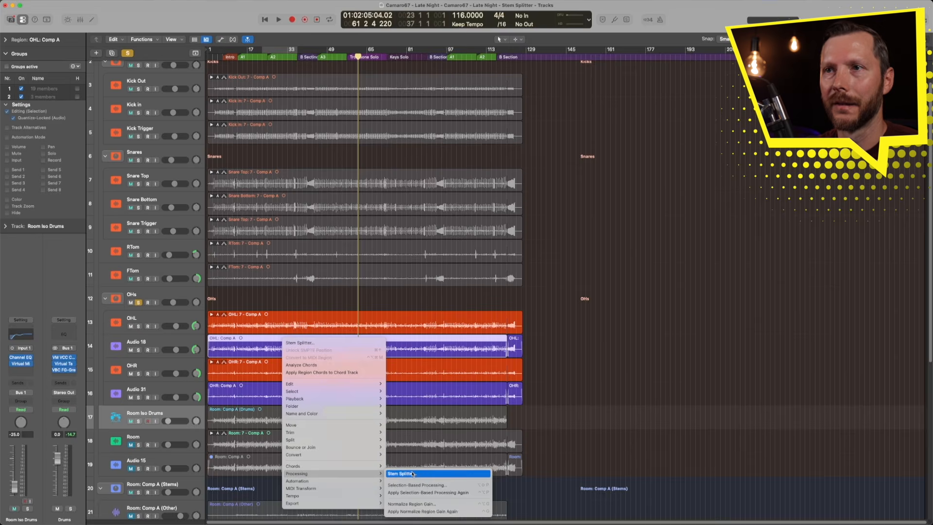
{"action": "left_click", "coordinate": [413, 473]}
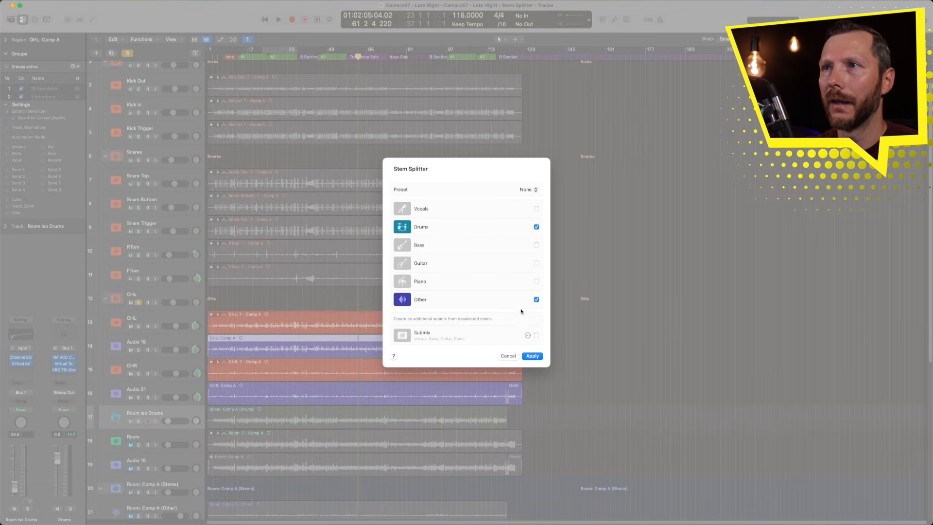
{"action": "left_click", "coordinate": [537, 300]}
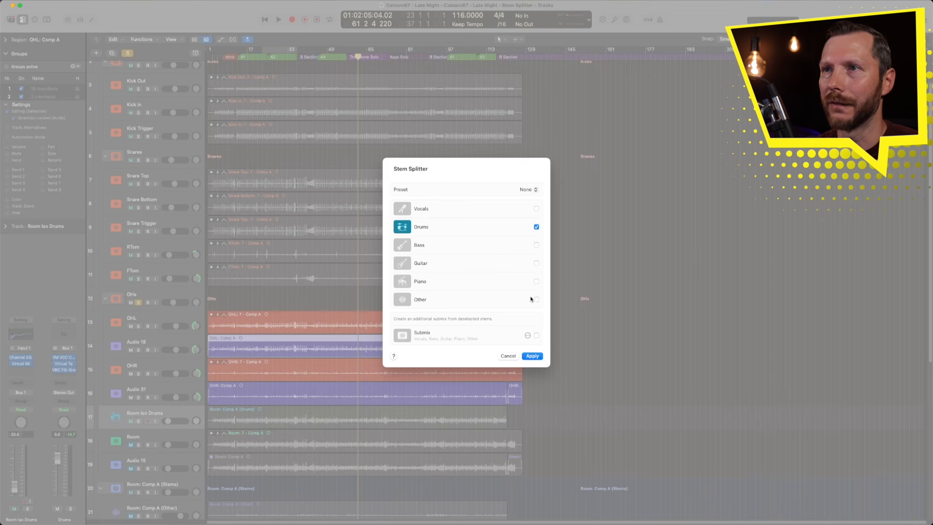
{"action": "left_click", "coordinate": [534, 357]}
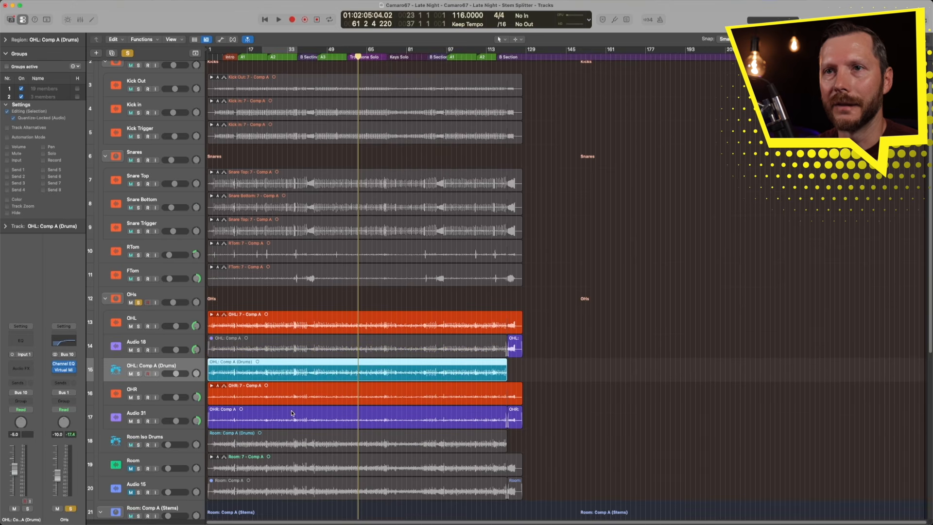
- Run Stem Splitter on the exported OHR comp region, extracting only the Drums stem
{"action": "left_click", "coordinate": [283, 413]}
{"action": "right_click", "coordinate": [270, 411]}
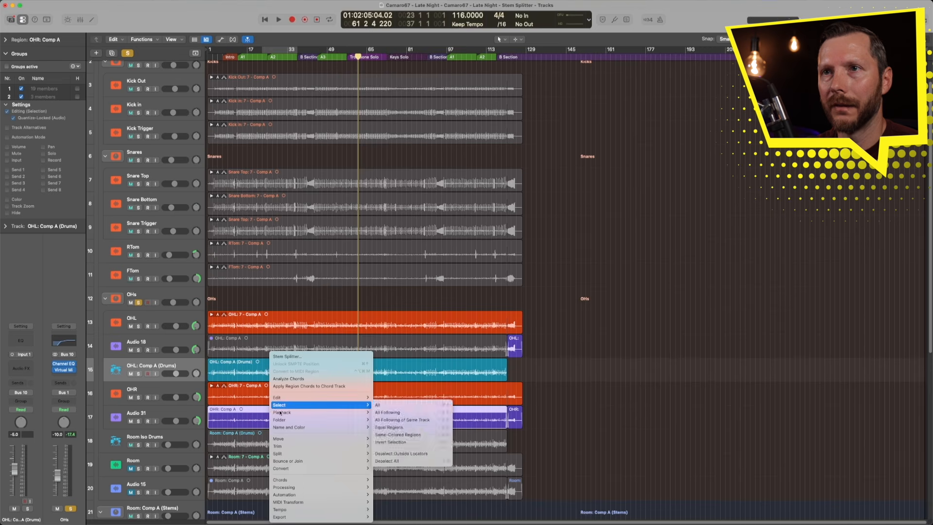
{"action": "left_click", "coordinate": [287, 356]}
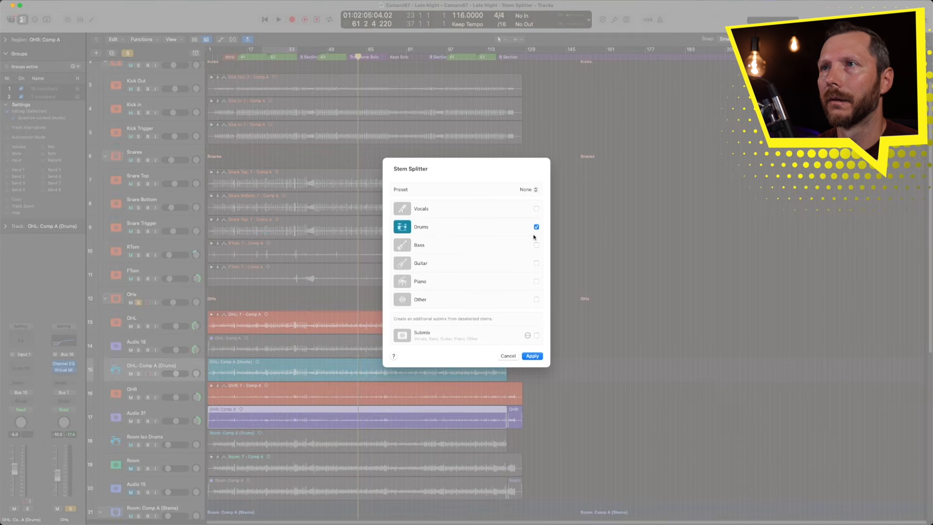
{"action": "left_click", "coordinate": [532, 356]}
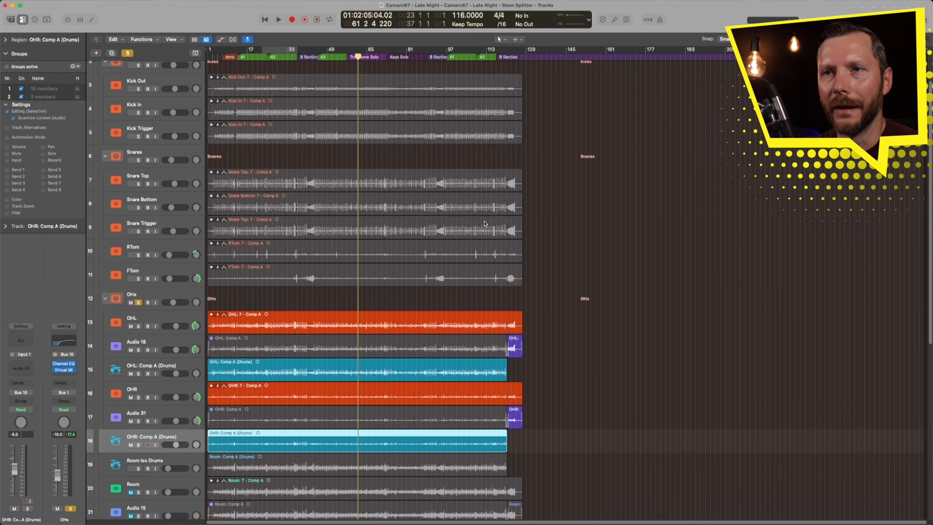
- Solo the original OHL and OHR tracks and play them back to audition the overheads
{"action": "scroll", "coordinate": [278, 310], "scroll_direction": "up", "scroll_amount": 2}
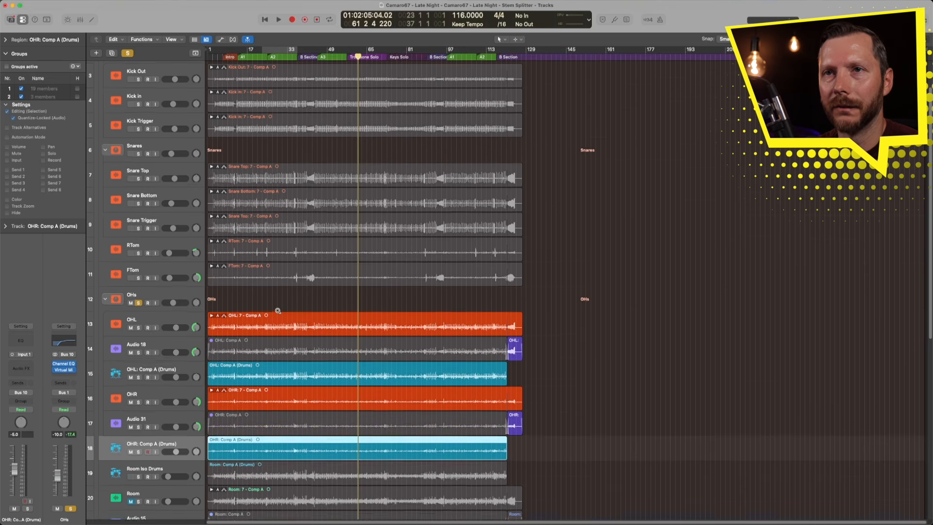
{"action": "scroll", "coordinate": [277, 310], "scroll_direction": "down", "scroll_amount": 3}
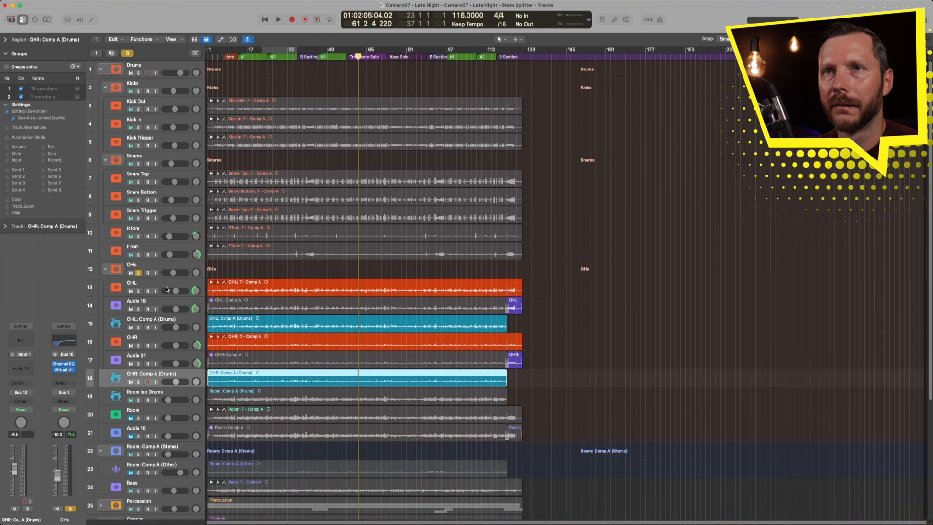
{"action": "left_click", "coordinate": [138, 273]}
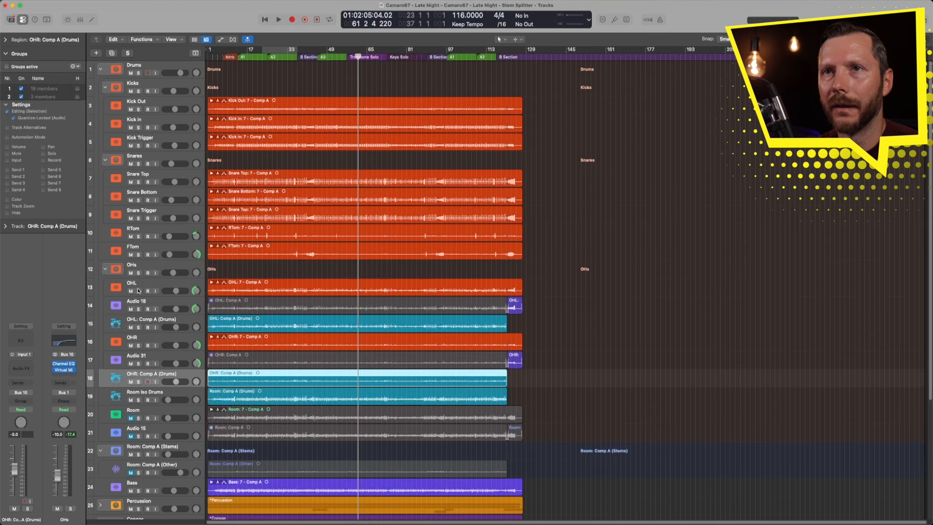
{"action": "left_click", "coordinate": [139, 291]}
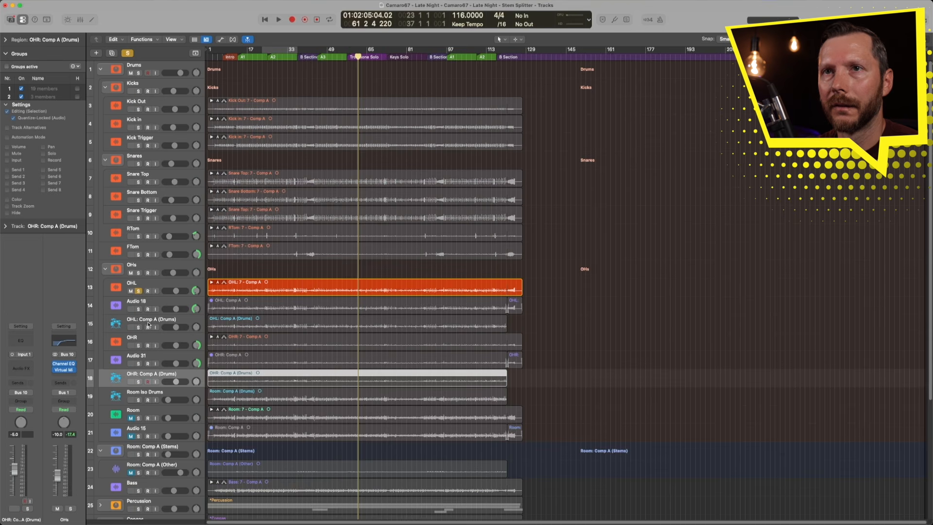
{"action": "left_click", "coordinate": [139, 345]}
{"action": "key", "text": "space"}
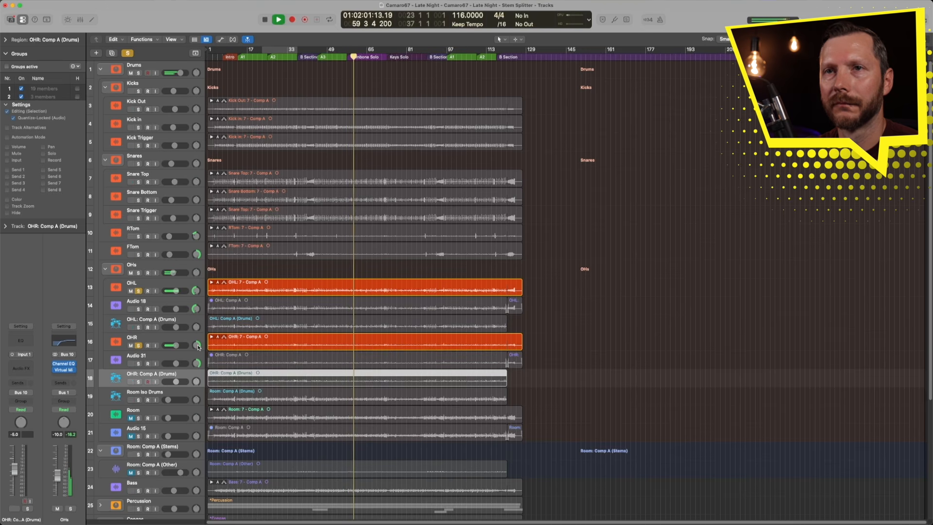
{"action": "key", "text": "space"}
- Solo the two isolated overhead drum stems, pan the OHL stem to about -63, and audition them before unsoloing
{"action": "left_click", "coordinate": [139, 292]}
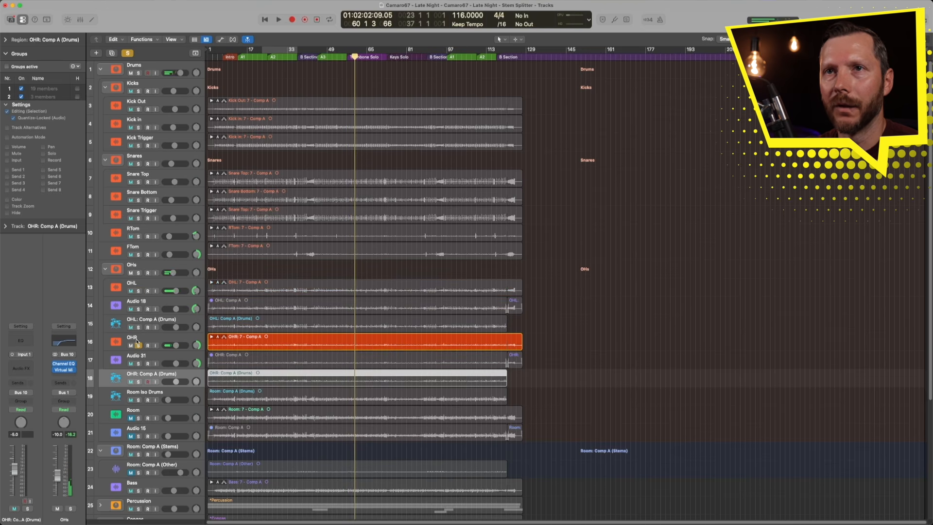
{"action": "left_click", "coordinate": [139, 345]}
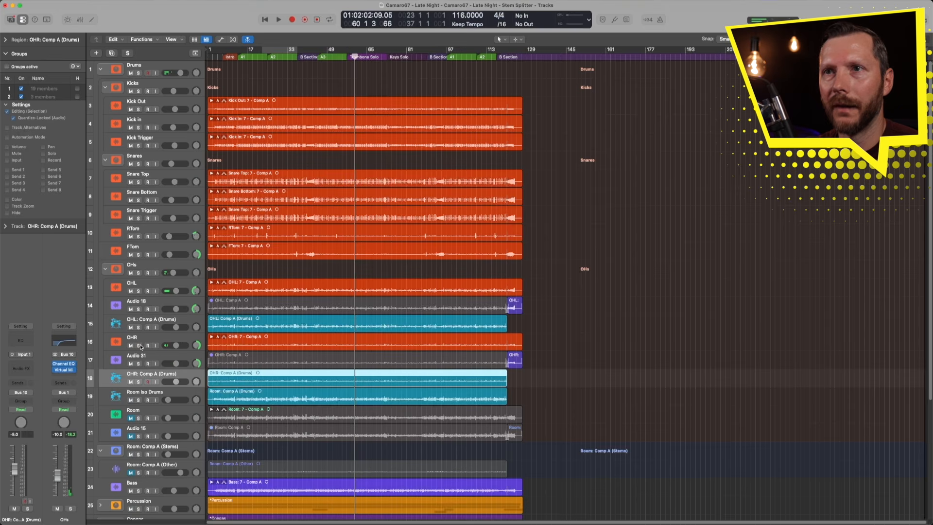
{"action": "left_click", "coordinate": [139, 382]}
{"action": "left_click", "coordinate": [139, 327]}
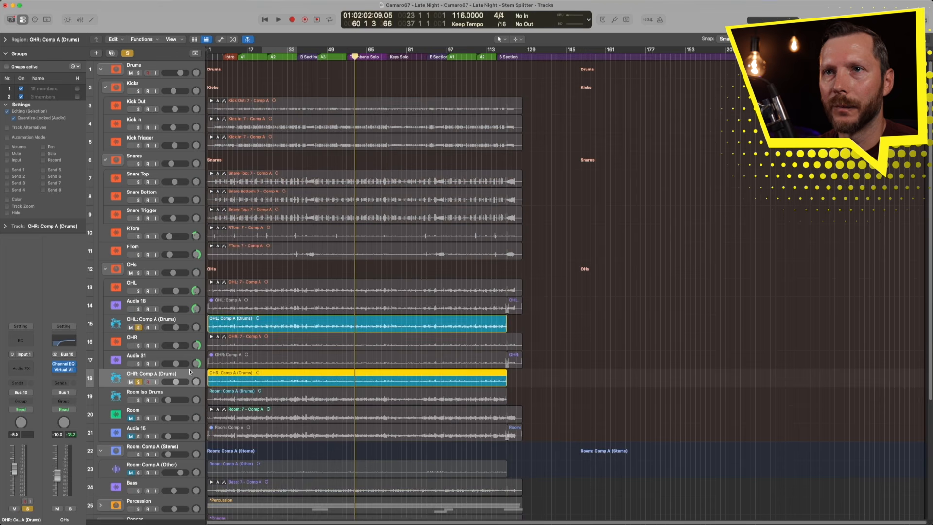
{"action": "left_click_drag", "start_coordinate": [197, 329], "coordinate": [200, 309]}
{"action": "left_click", "coordinate": [349, 53]}
{"action": "key", "text": "space"}
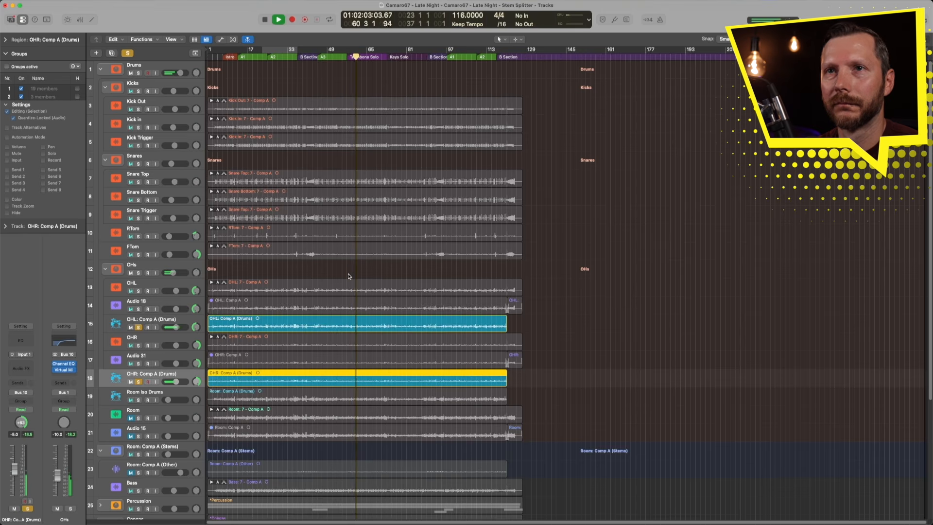
{"action": "key", "text": "space"}
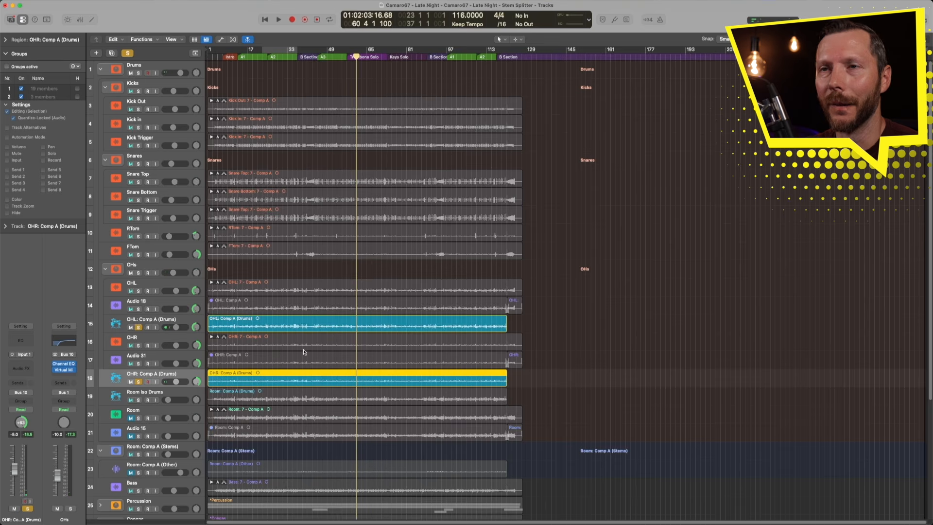
{"action": "left_click", "coordinate": [138, 327]}
{"action": "left_click", "coordinate": [138, 382]}
- Rename the OHL drum stem region to "OHL: Take 7 ISO" using the Text tool
{"action": "scroll", "coordinate": [288, 364], "scroll_direction": "down", "scroll_amount": 1}
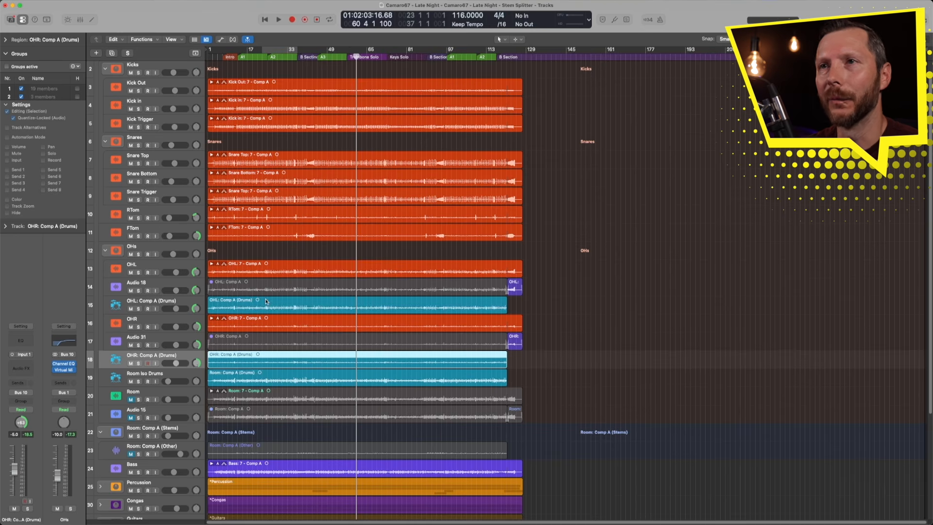
{"action": "left_click", "coordinate": [228, 304]}
{"action": "left_click", "coordinate": [235, 358]}
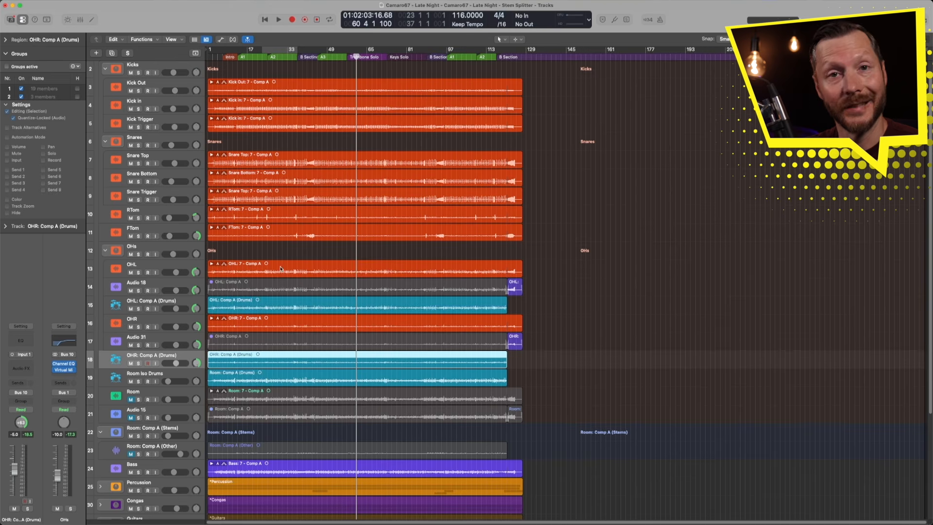
{"action": "left_click", "coordinate": [250, 301]}
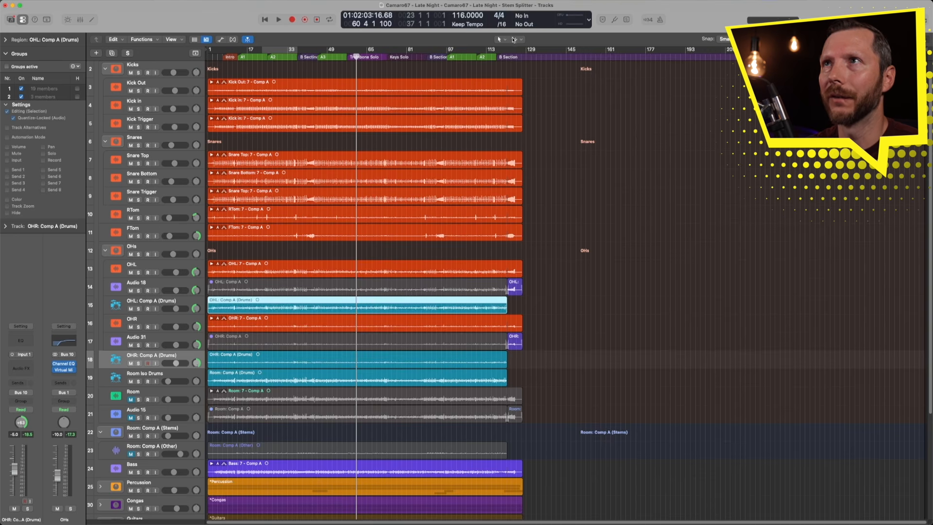
{"action": "left_click", "coordinate": [514, 38]}
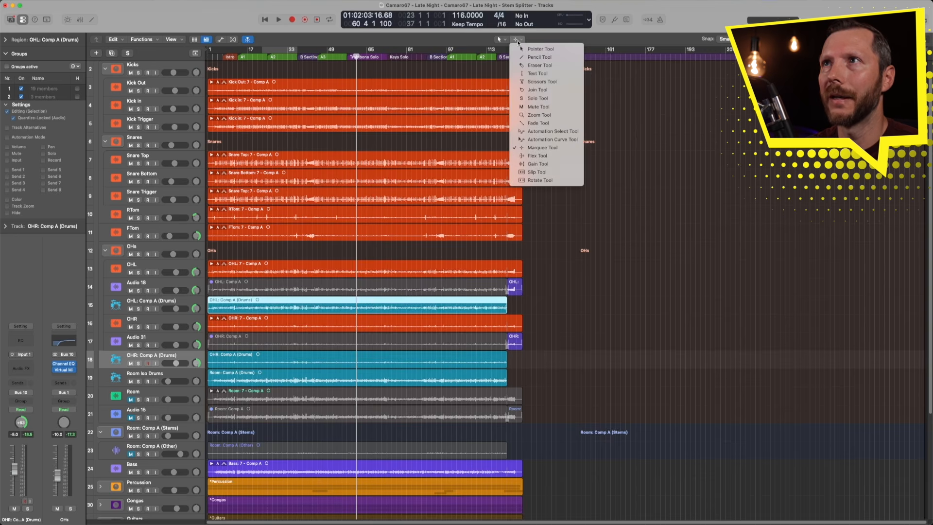
{"action": "left_click", "coordinate": [518, 72]}
{"action": "left_click", "coordinate": [249, 298], "text": "super"}
{"action": "key", "text": "Left"}
{"action": "key", "text": "Right"}
{"action": "key", "text": "Right"}
{"action": "key", "text": "Right"}
{"action": "key", "text": "Right"}
{"action": "key", "text": "Right"}
{"action": "key", "text": "shift+super+Right"}
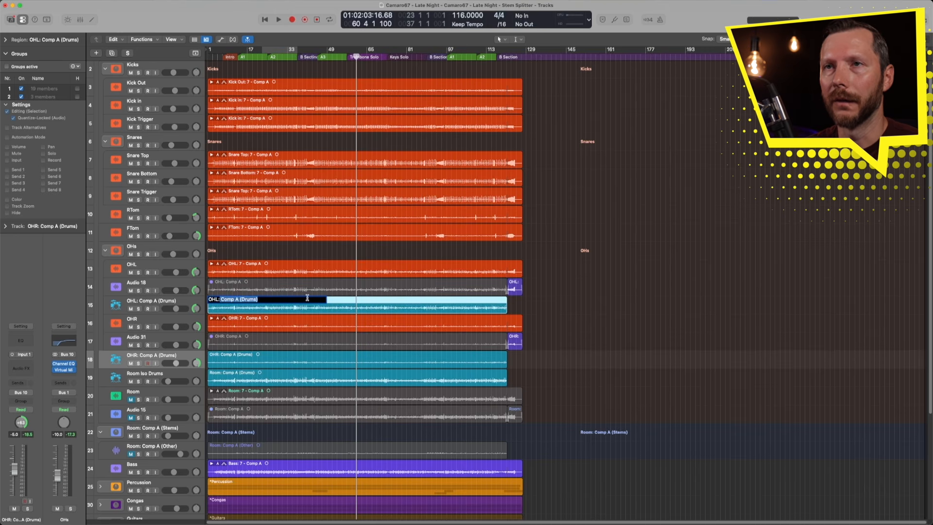
{"action": "type", "text": "Take 7 ISO"}
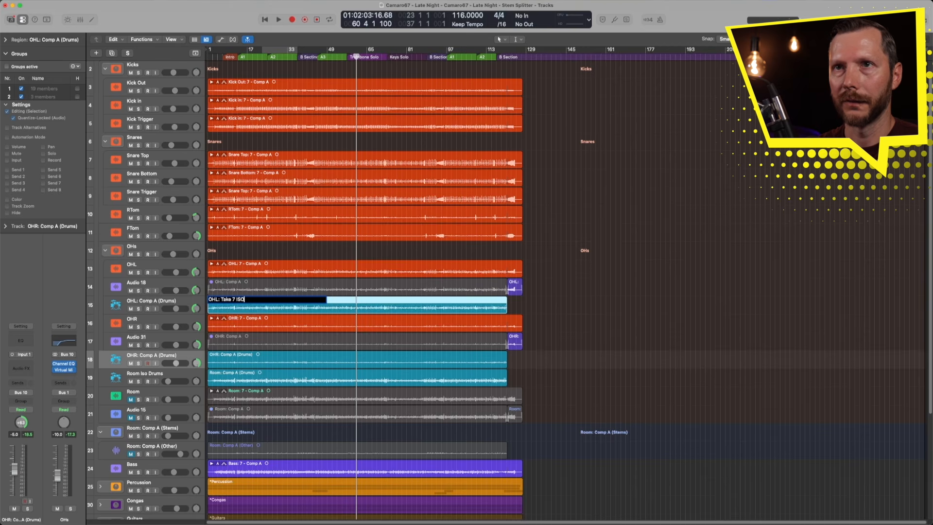
{"action": "key", "text": "Return"}
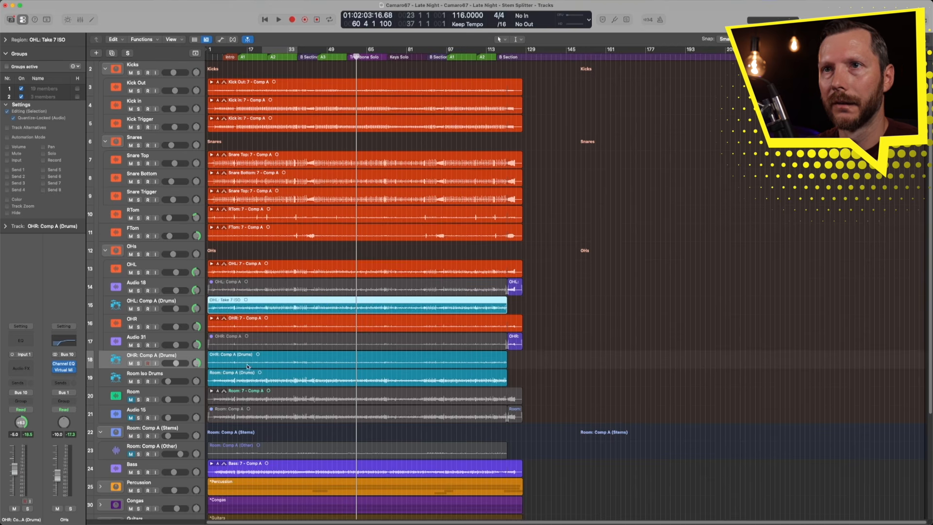
- Rename the OHR drum stem region to "OHR: Take 7 ISO"
{"action": "left_click", "coordinate": [238, 353]}
{"action": "left_click", "coordinate": [238, 353]}
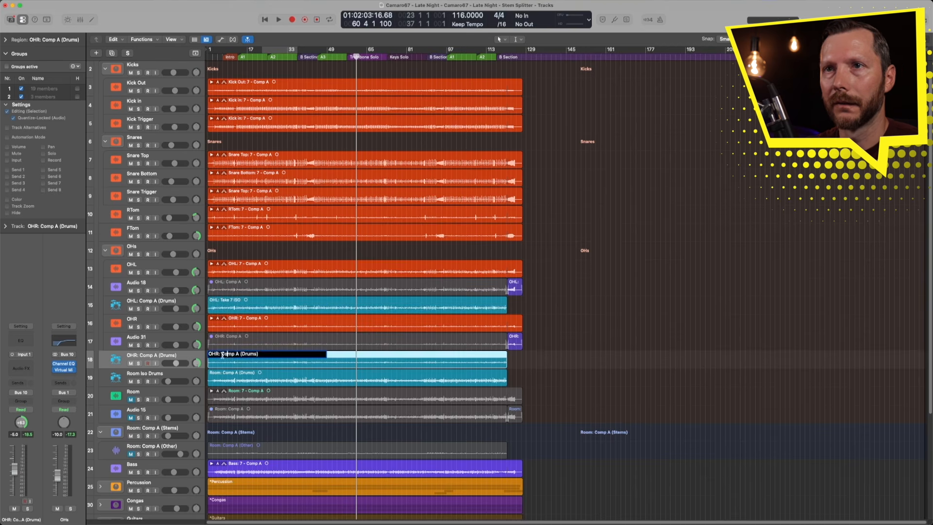
{"action": "left_click_drag", "start_coordinate": [221, 353], "coordinate": [316, 354]}
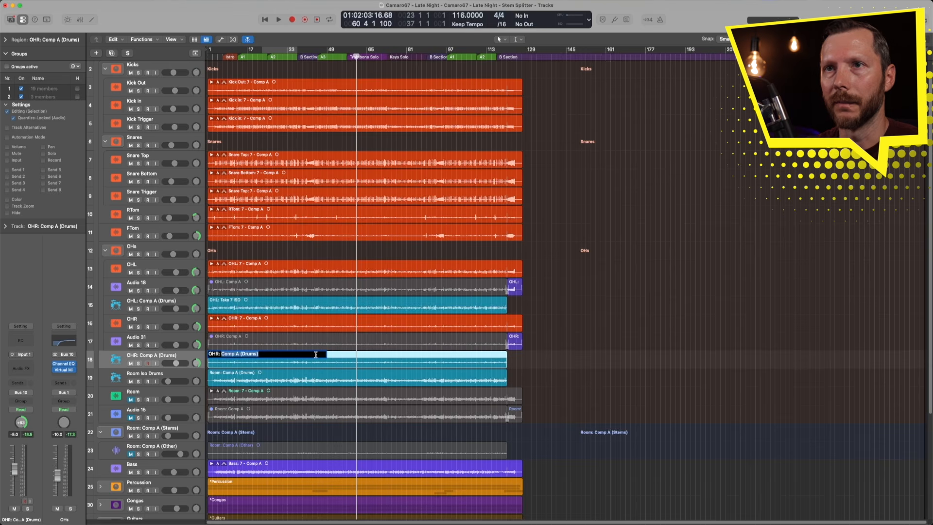
{"action": "type", "text": "Take"}
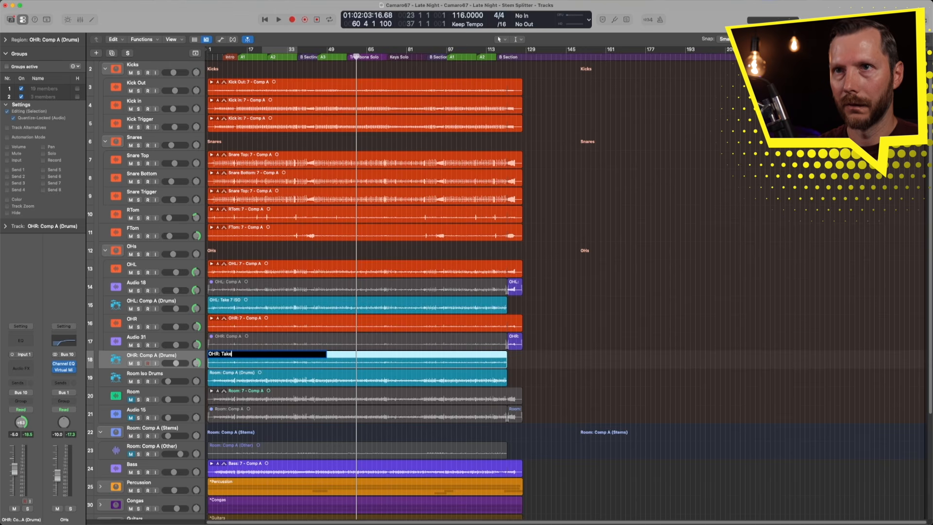
{"action": "type", "text": " 7 ISO"}
{"action": "key", "text": "Return"}
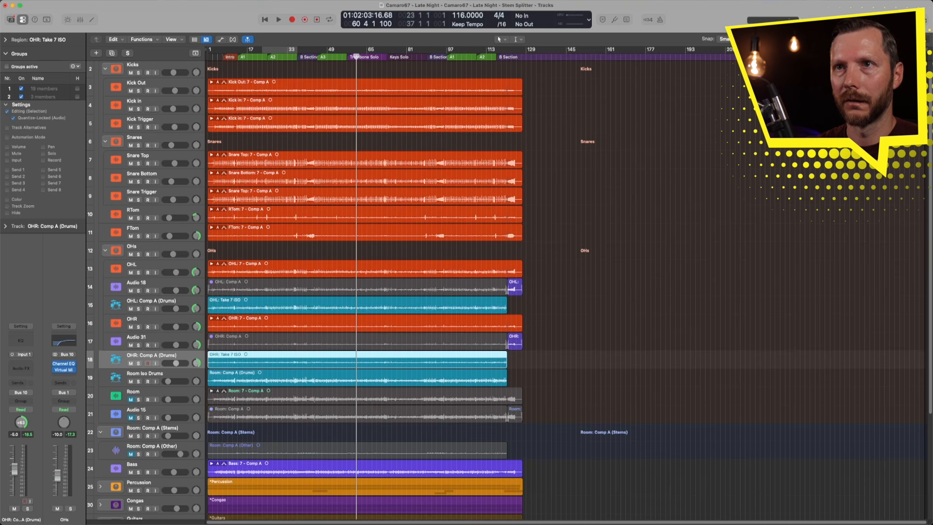
- Rename the Room drum stem region to "Room: Take 7 ISO"
{"action": "left_click", "coordinate": [243, 372]}
{"action": "left_click", "coordinate": [243, 372]}
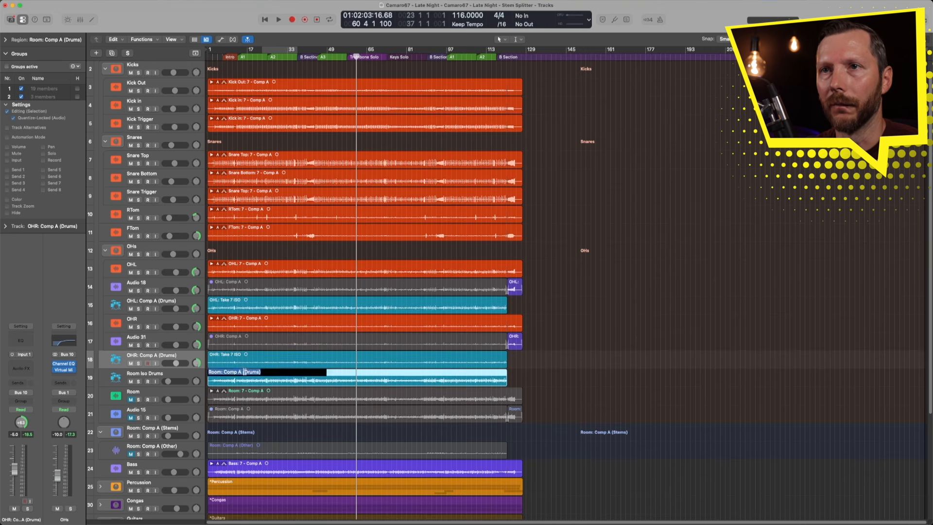
{"action": "left_click_drag", "start_coordinate": [223, 372], "coordinate": [323, 373]}
{"action": "type", "text": "Take 7 ISO"}
{"action": "key", "text": "Return"}
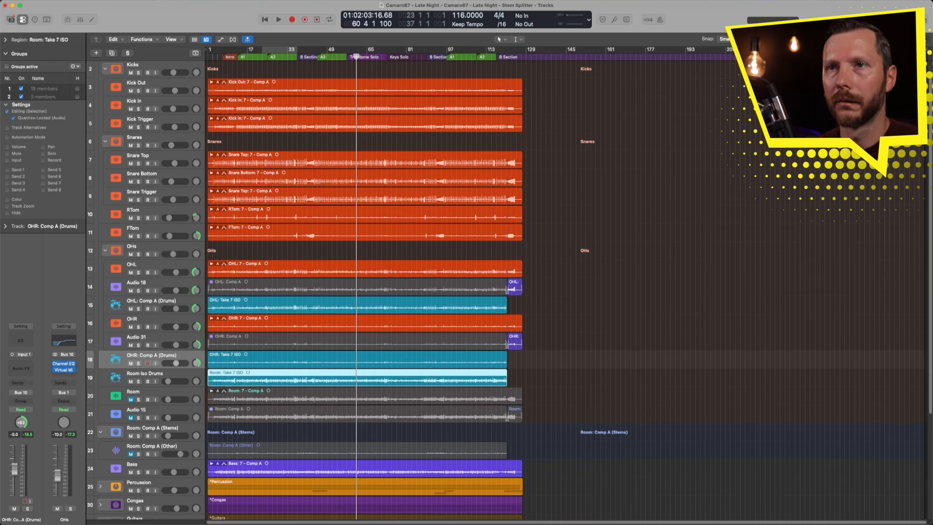
- Delete the leftover Audio 31 and Audio 18 tracks
{"action": "left_click", "coordinate": [167, 340]}
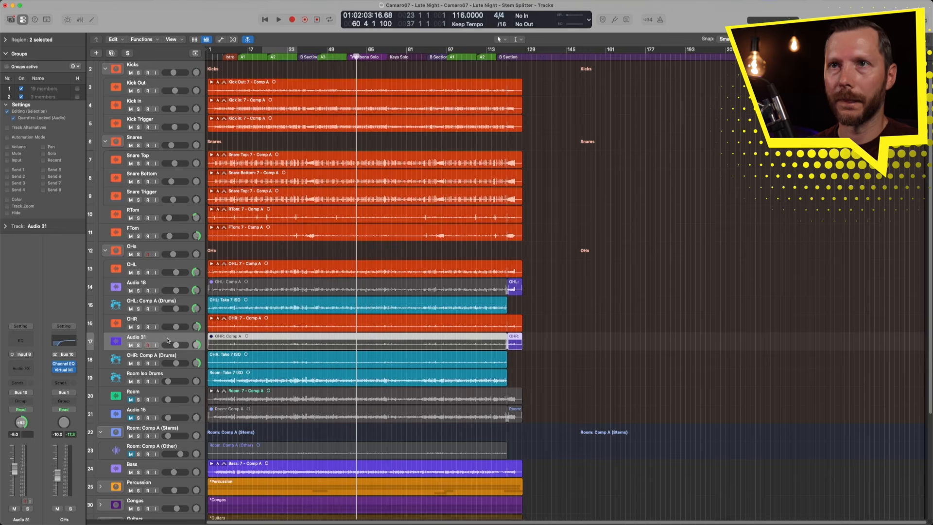
{"action": "key", "text": "BackSpace"}
{"action": "key", "text": "BackSpace"}
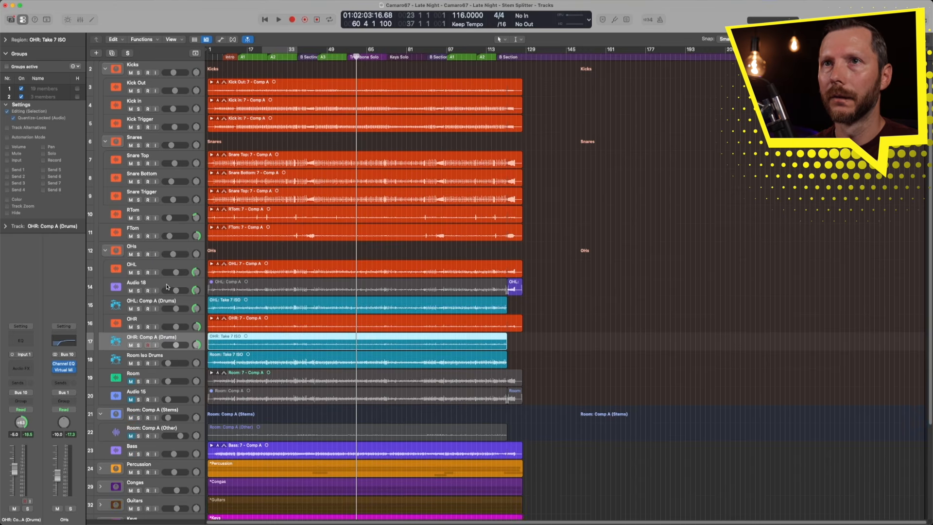
{"action": "left_click", "coordinate": [167, 288]}
{"action": "key", "text": "BackSpace"}
- Delete the Audio 15 track and the Room: Comp A (Stems) track along with its regions
{"action": "key", "text": "BackSpace"}
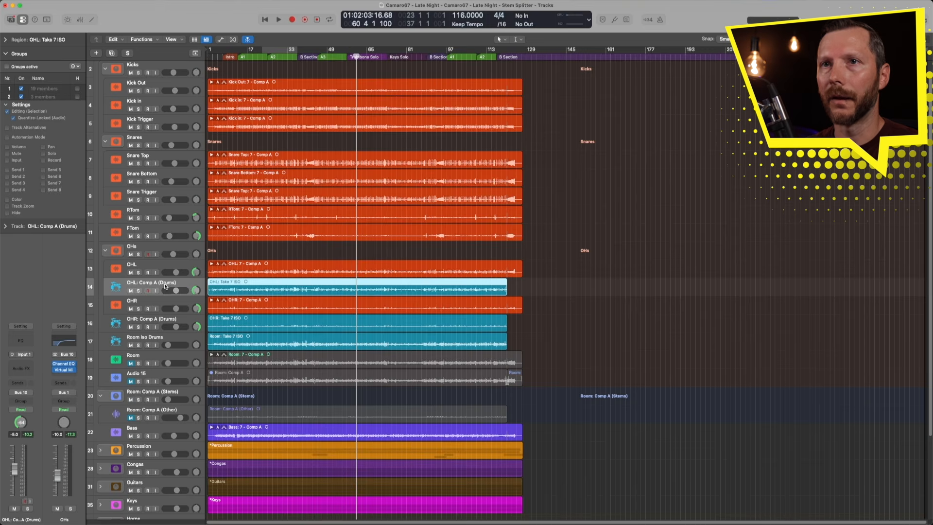
{"action": "left_click", "coordinate": [163, 375]}
{"action": "key", "text": "BackSpace"}
{"action": "key", "text": "BackSpace"}
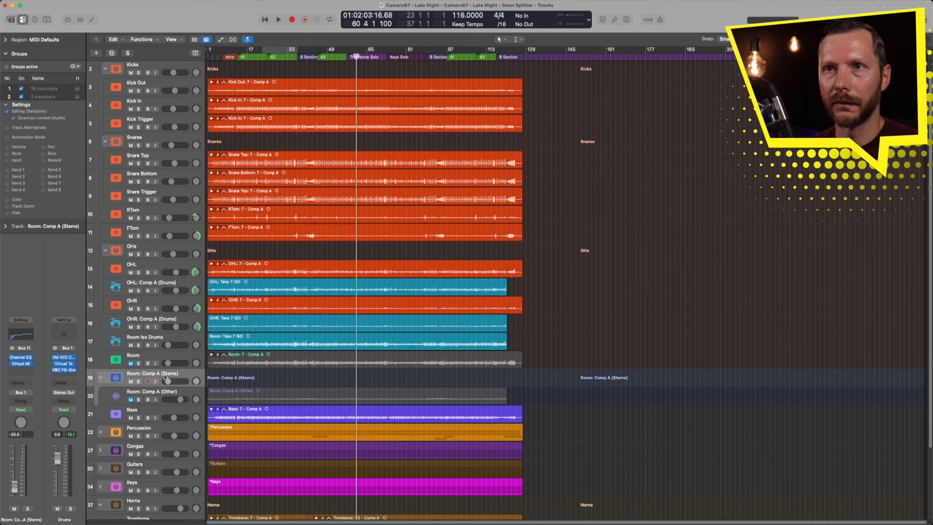
{"action": "key", "text": "BackSpace"}
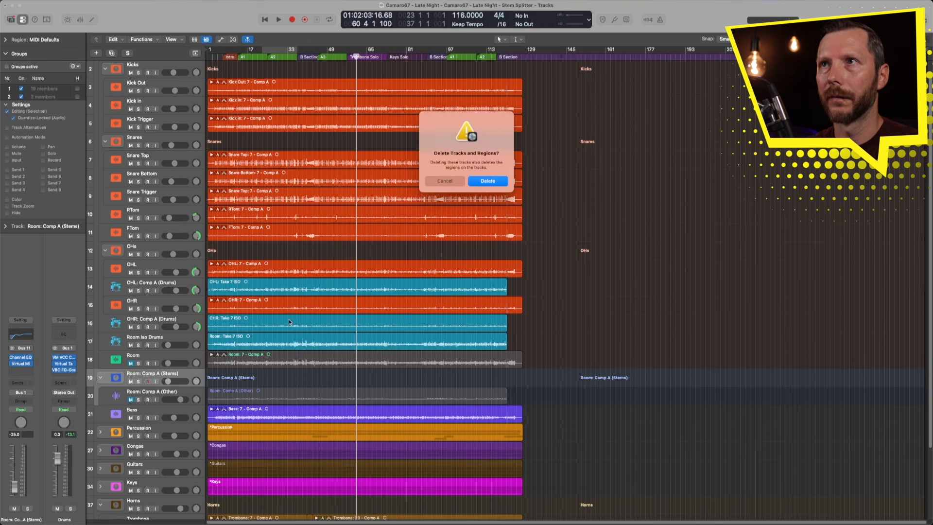
{"action": "left_click", "coordinate": [487, 181]}
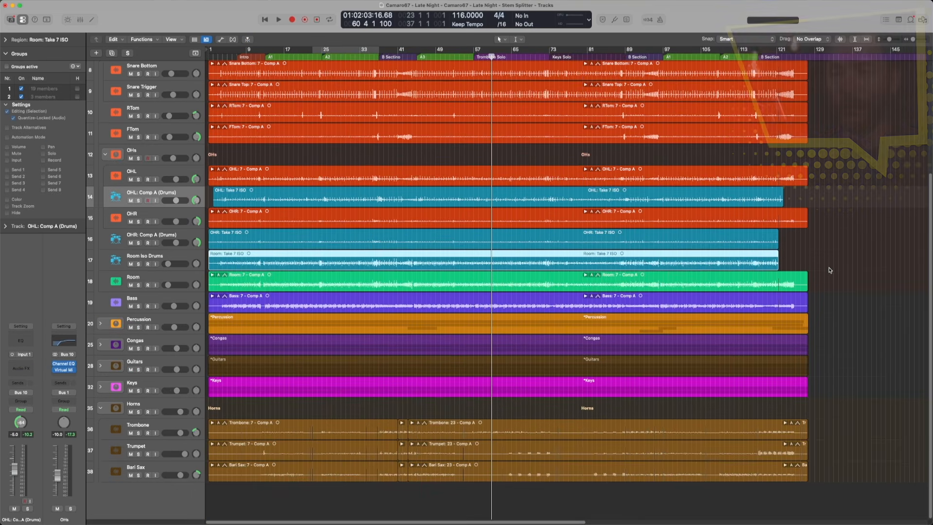
- Set the drag mode to Overlap and move the Room Take 7 ISO region onto the Room track as a new take
{"action": "left_click", "coordinate": [808, 41]}
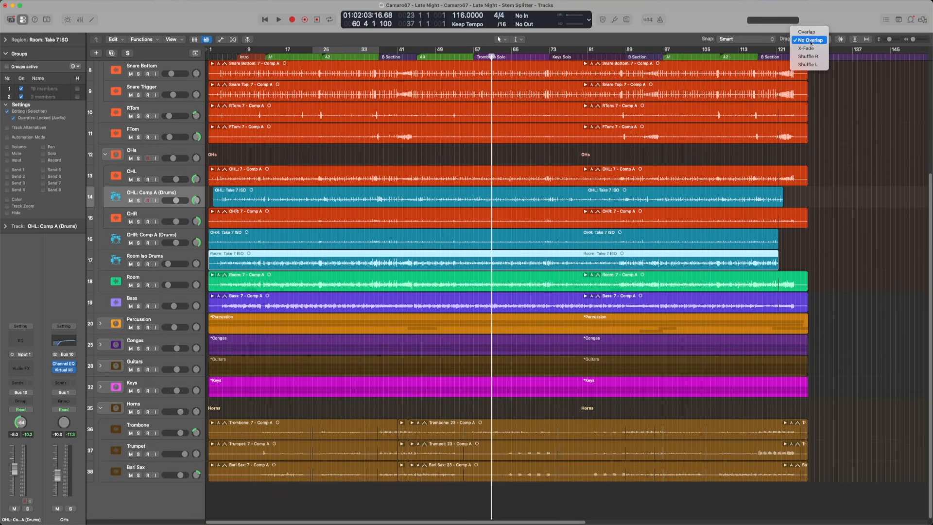
{"action": "left_click", "coordinate": [810, 32]}
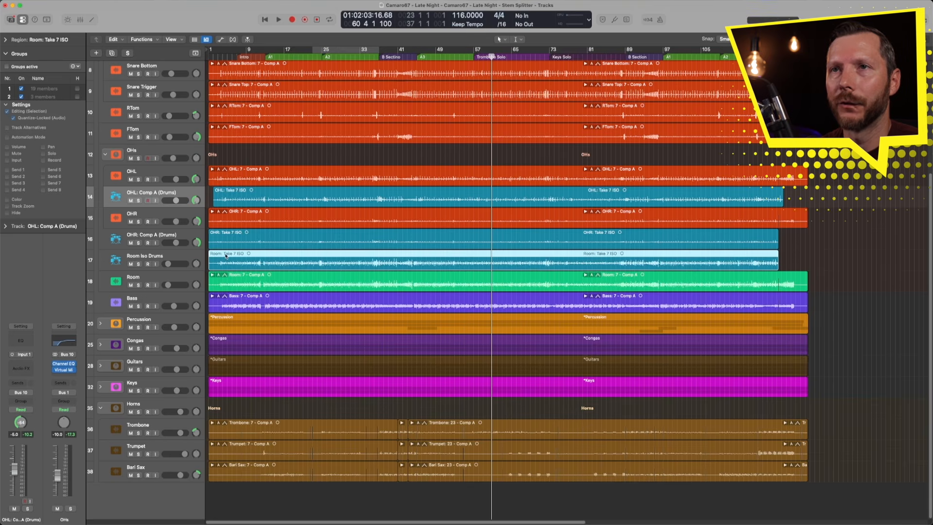
{"action": "left_click_drag", "start_coordinate": [248, 266], "coordinate": [248, 278]}
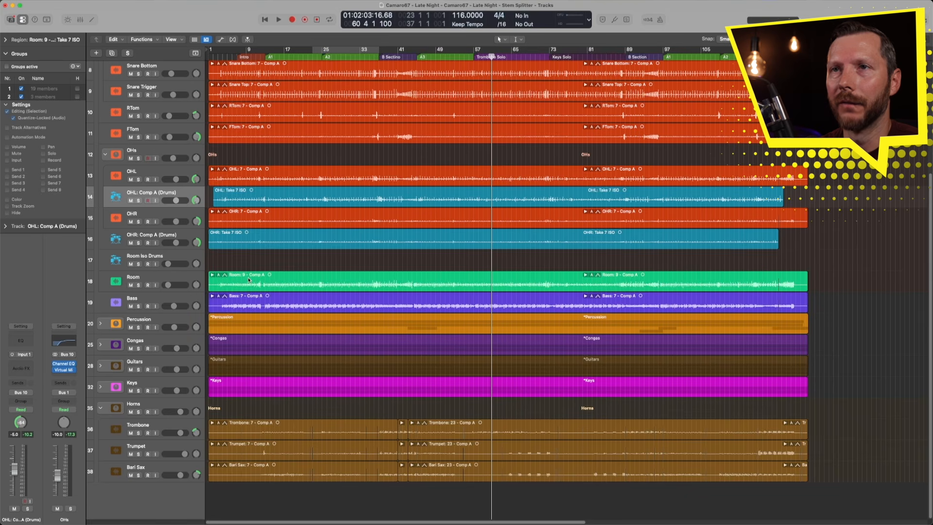
- Move the OHR Take 7 ISO region onto the OHR track as a new take
{"action": "left_click", "coordinate": [213, 275]}
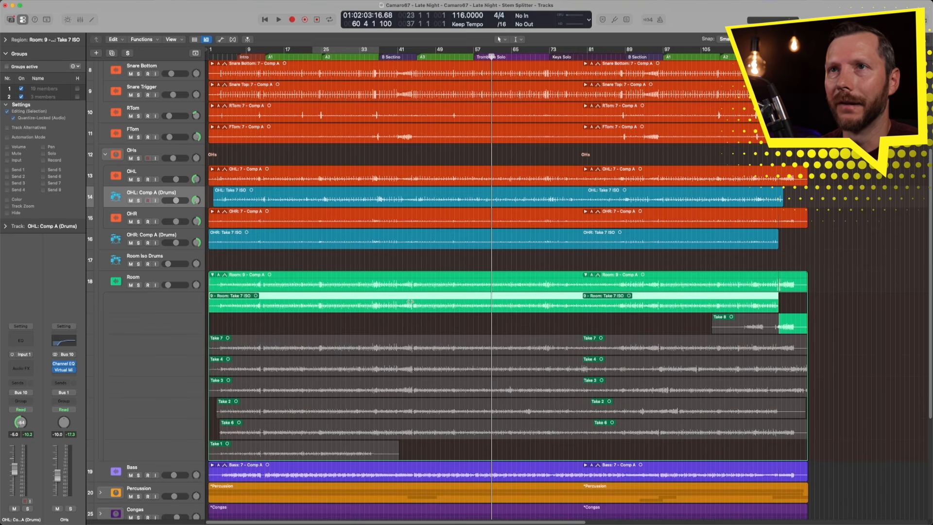
{"action": "left_click_drag", "start_coordinate": [248, 245], "coordinate": [242, 228]}
- Move the OHL Take 7 ISO region onto the OHL track as a new take and collapse the Room take folder
{"action": "left_click", "coordinate": [253, 199]}
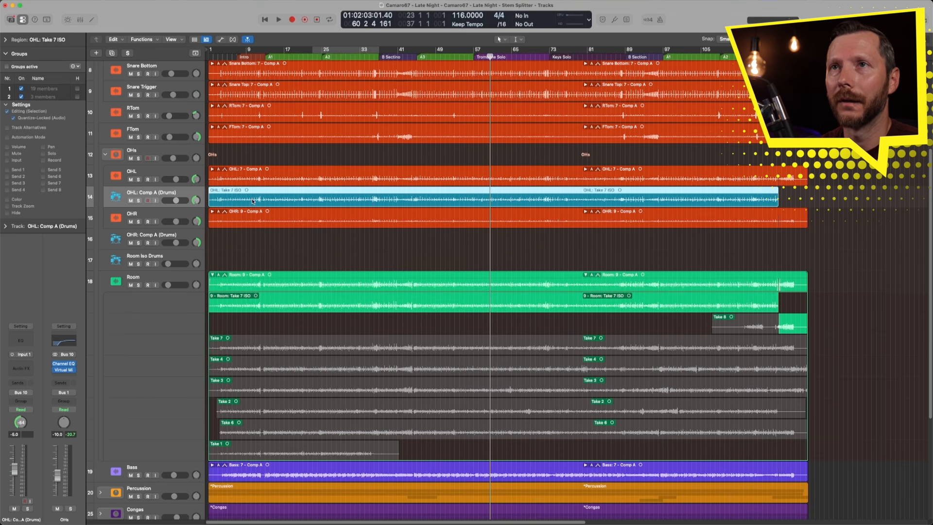
{"action": "left_click_drag", "start_coordinate": [225, 198], "coordinate": [227, 176]}
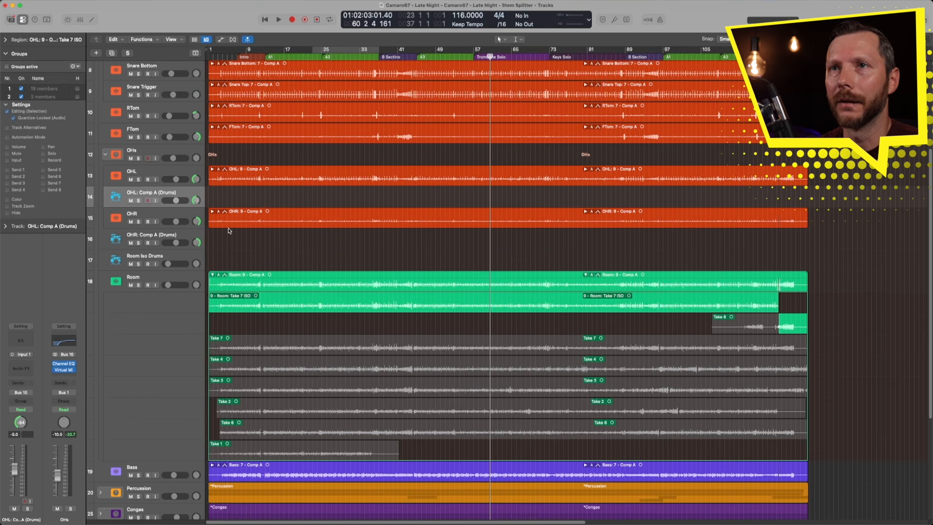
{"action": "left_click", "coordinate": [211, 275]}
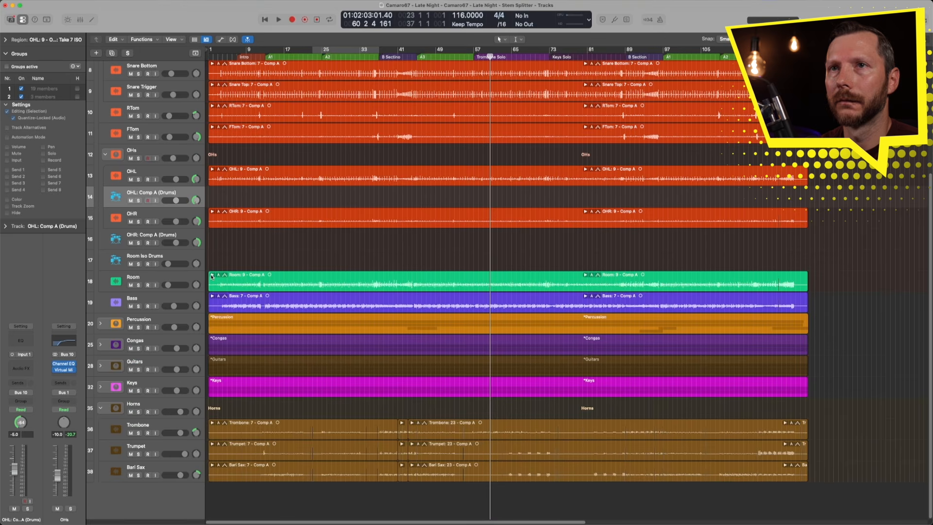
- Delete the now empty OHR, Room Iso and OHL drum stem tracks
{"action": "left_click", "coordinate": [147, 238]}
{"action": "key", "text": "super+BackSpace"}
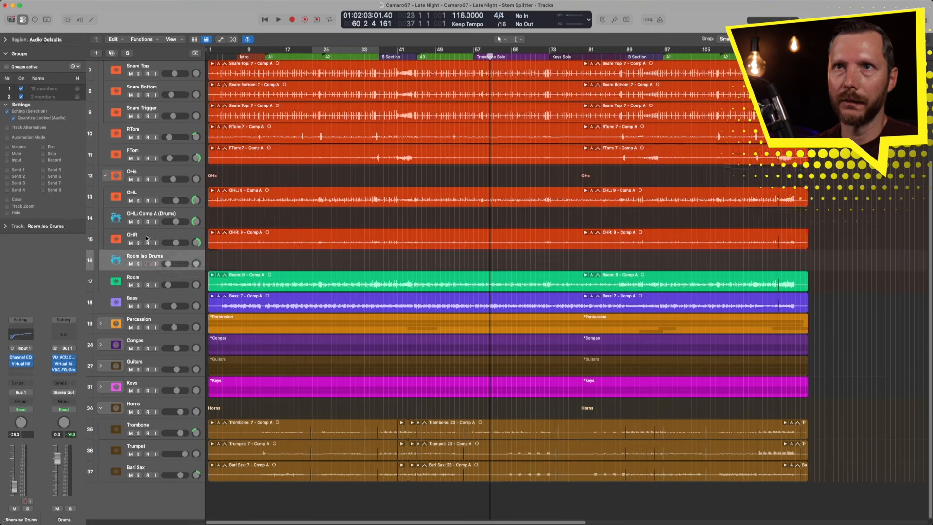
{"action": "key", "text": "super+BackSpace"}
{"action": "left_click", "coordinate": [157, 239]}
{"action": "key", "text": "super+BackSpace"}
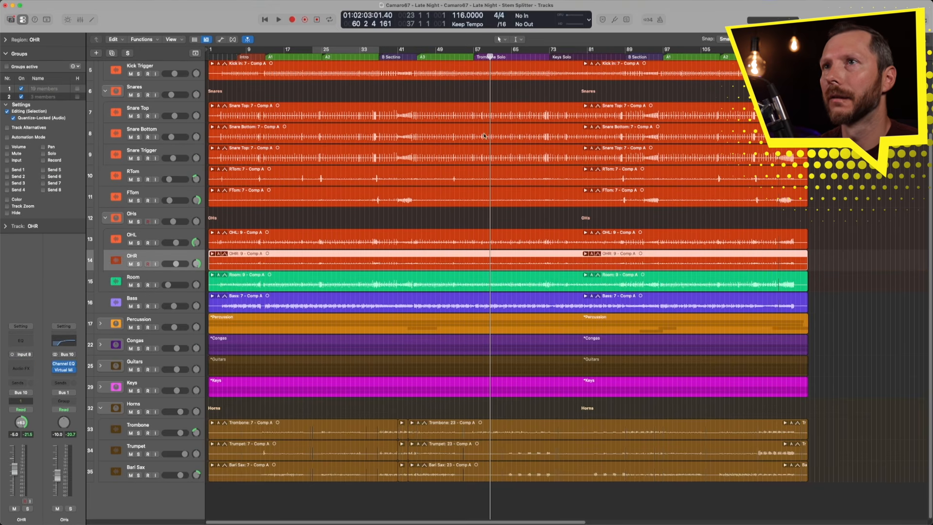
- Play the arrangement from the Trombone Solo and other sections to audition the new overhead and room takes
{"action": "left_click", "coordinate": [478, 56]}
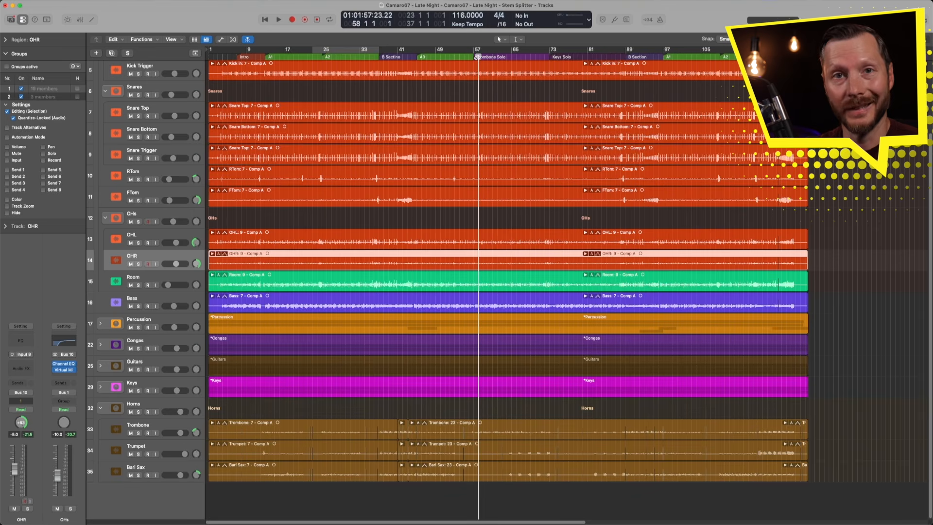
{"action": "key", "text": "space"}
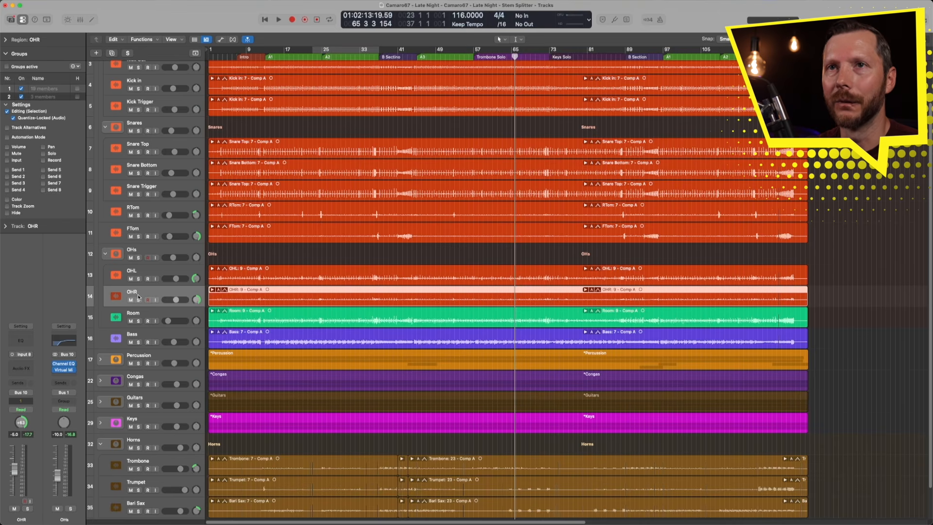
{"action": "left_click", "coordinate": [473, 51]}
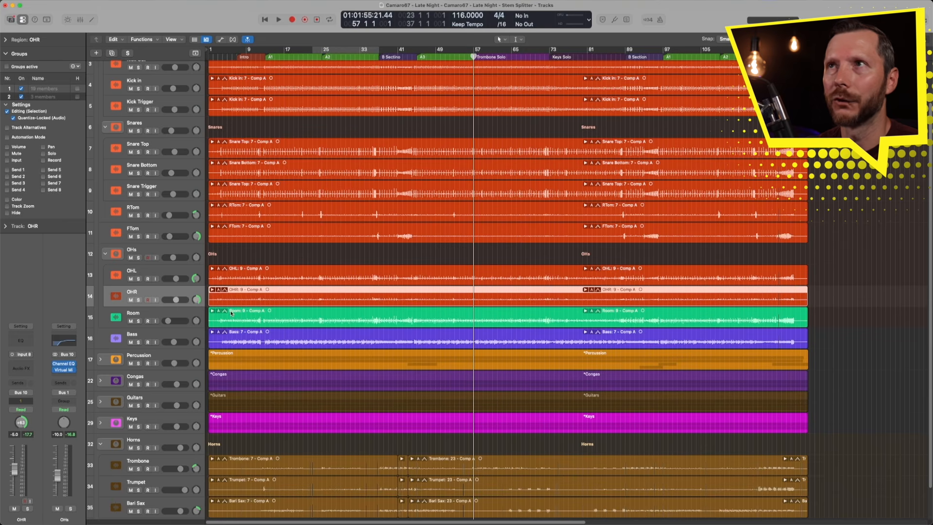
{"action": "left_click", "coordinate": [426, 58], "text": "alt"}
{"action": "left_click", "coordinate": [328, 58], "text": "alt"}
{"action": "left_click", "coordinate": [270, 58], "text": "alt"}
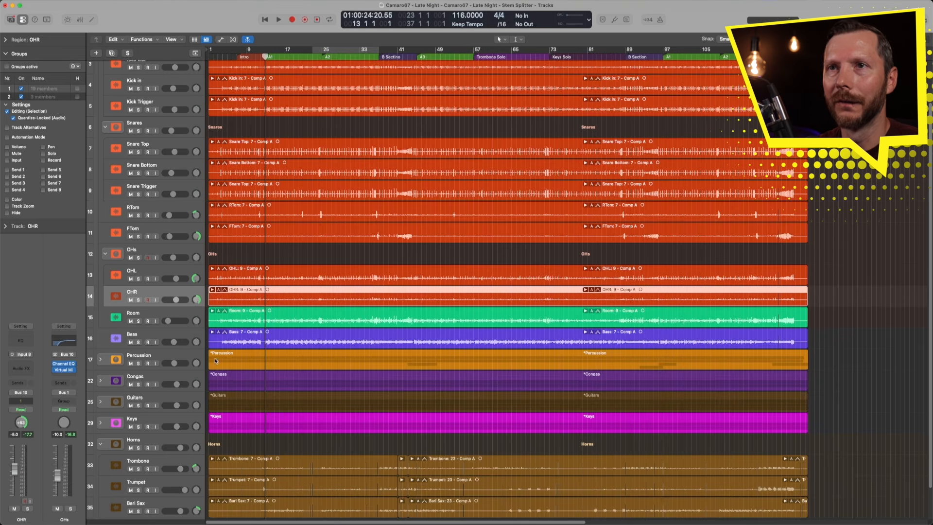
- Expand the Room take folder and comp the original Take 7 over the opening section and the later section
{"action": "left_click", "coordinate": [213, 311]}
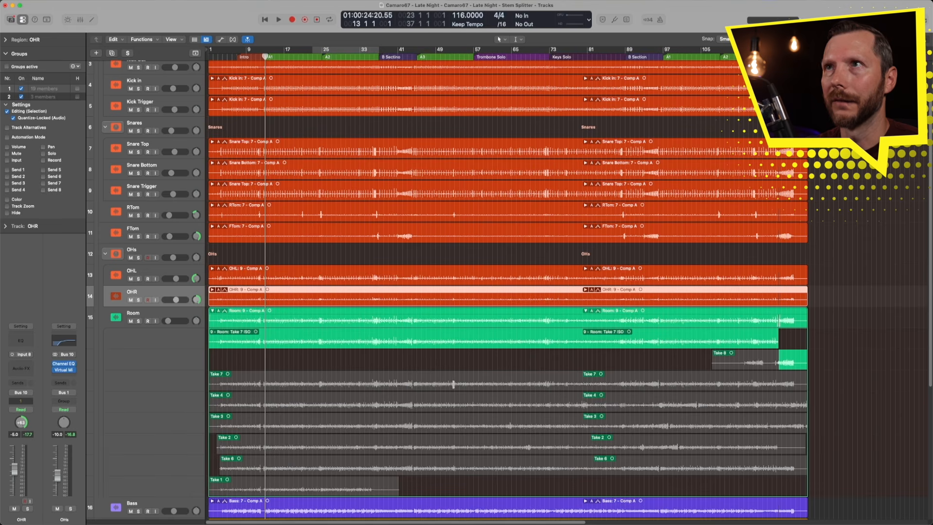
{"action": "left_click_drag", "start_coordinate": [455, 383], "coordinate": [193, 381]}
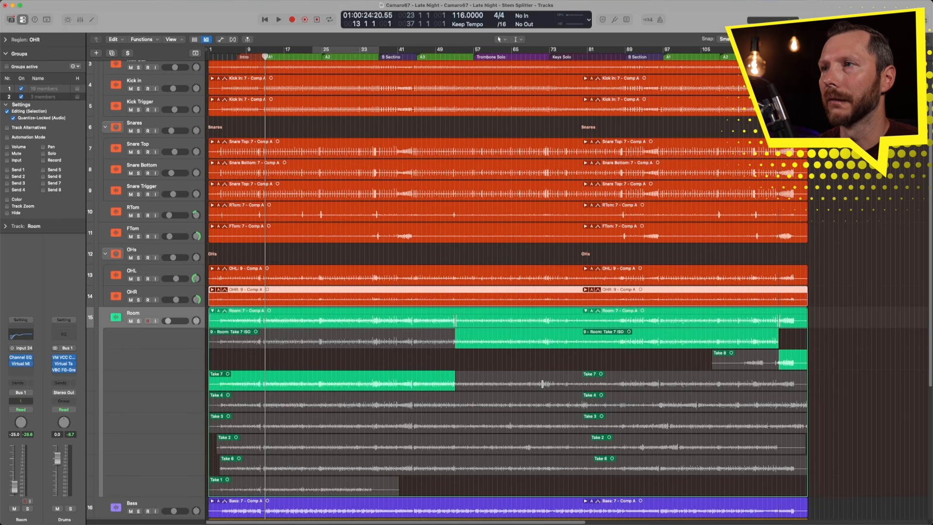
{"action": "left_click_drag", "start_coordinate": [542, 383], "coordinate": [768, 391]}
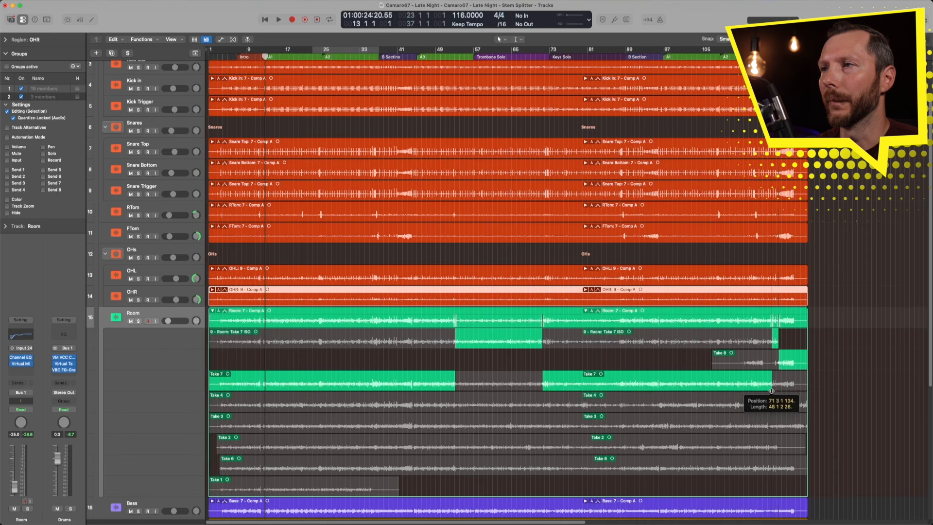
- Extend the later Take 7 comp section to bar 121
{"action": "left_click_drag", "start_coordinate": [747, 334], "coordinate": [809, 433]}
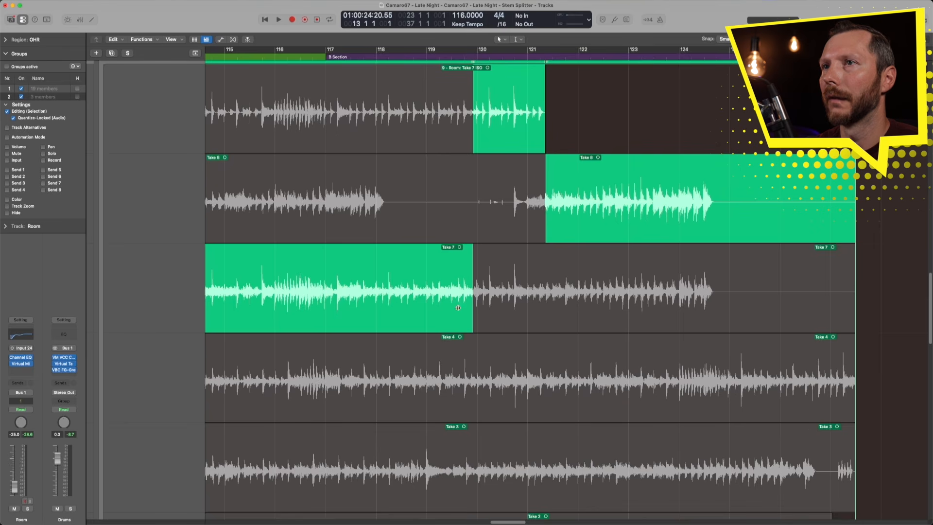
{"action": "left_click_drag", "start_coordinate": [471, 312], "coordinate": [543, 316]}
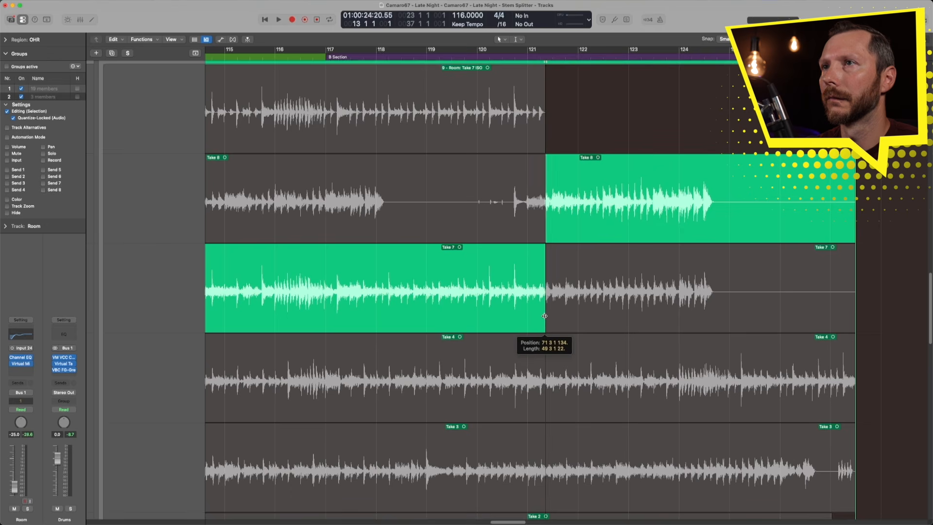
{"action": "left_click_drag", "start_coordinate": [544, 316], "coordinate": [544, 316]}
- Extend the first Take 7 comp section in the Room take folder to end just before bar 57, the Trombone Solo
{"action": "scroll", "coordinate": [362, 268], "scroll_direction": "left", "scroll_amount": 15}
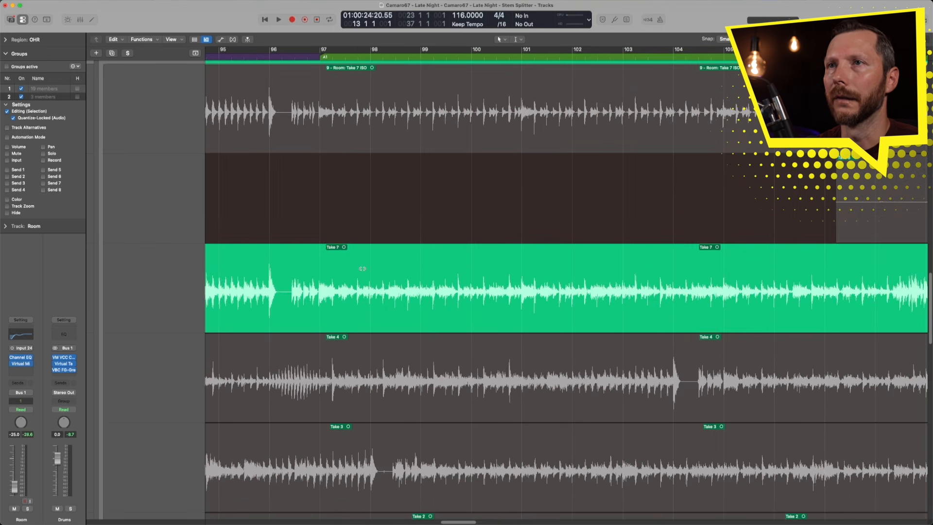
{"action": "key", "text": "super+Left"}
{"action": "key", "text": "super+Left"}
{"action": "key", "text": "super+Left"}
{"action": "key", "text": "super+Left"}
{"action": "key", "text": "super+Left"}
{"action": "key", "text": "super+Left"}
{"action": "scroll", "coordinate": [363, 268], "scroll_direction": "right", "scroll_amount": 4}
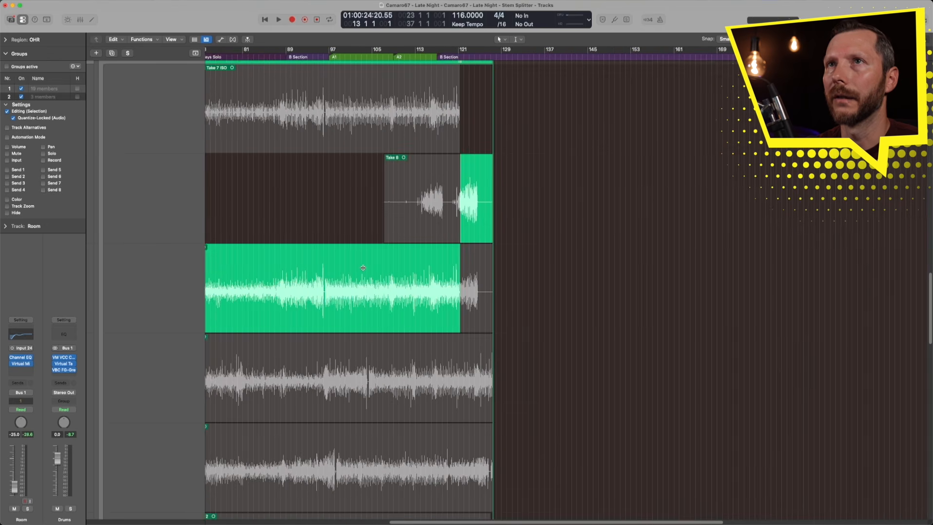
{"action": "scroll", "coordinate": [364, 268], "scroll_direction": "left", "scroll_amount": 5}
{"action": "scroll", "coordinate": [363, 269], "scroll_direction": "up", "scroll_amount": 3}
{"action": "left_click_drag", "start_coordinate": [291, 170], "coordinate": [469, 347]}
{"action": "left_click_drag", "start_coordinate": [361, 215], "coordinate": [497, 373]}
{"action": "scroll", "coordinate": [497, 373], "scroll_direction": "up", "scroll_amount": 4}
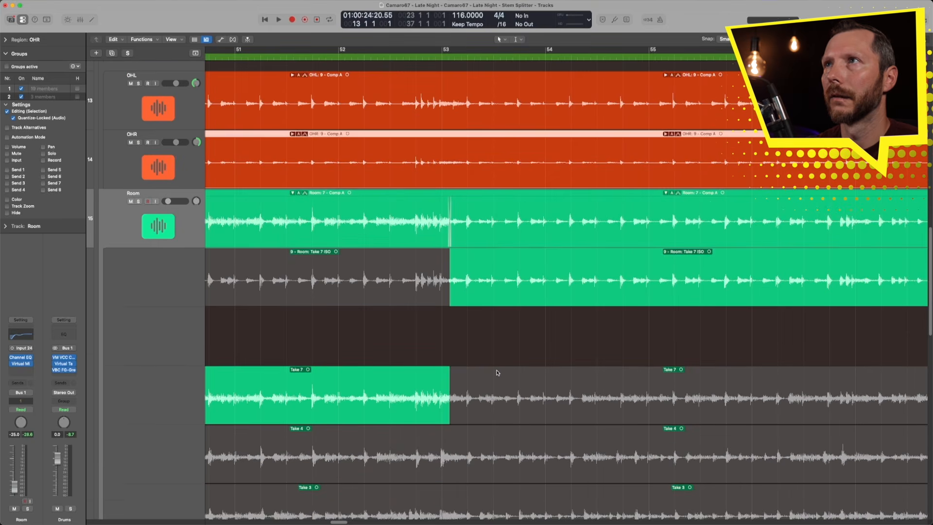
{"action": "scroll", "coordinate": [497, 372], "scroll_direction": "down", "scroll_amount": 1}
{"action": "left_click_drag", "start_coordinate": [461, 403], "coordinate": [773, 406]}
{"action": "scroll", "coordinate": [400, 412], "scroll_direction": "right", "scroll_amount": 8}
{"action": "left_click_drag", "start_coordinate": [368, 416], "coordinate": [423, 418]}
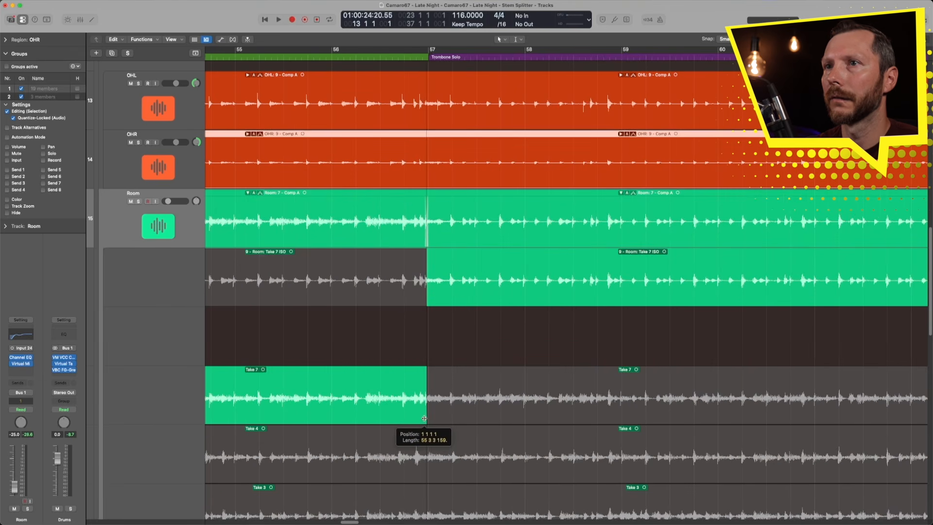
{"action": "left_click_drag", "start_coordinate": [384, 372], "coordinate": [493, 442]}
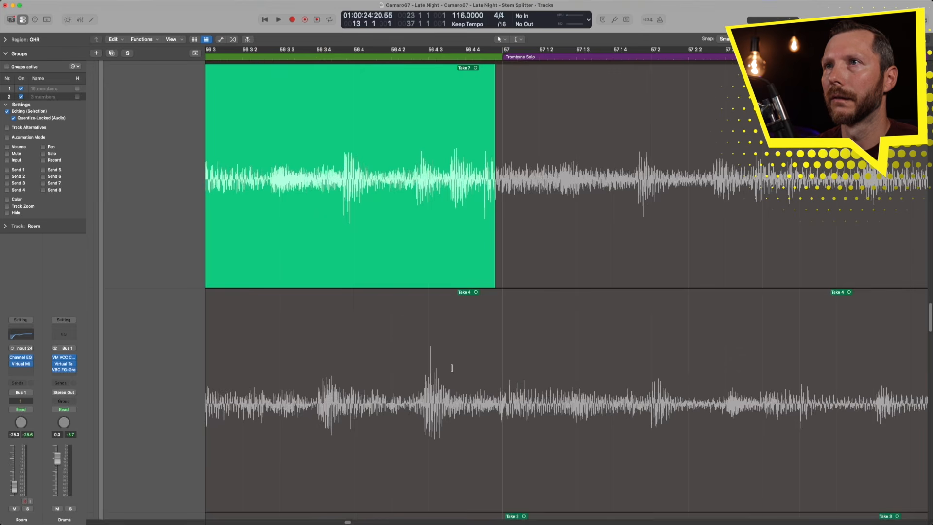
{"action": "left_click_drag", "start_coordinate": [494, 260], "coordinate": [481, 261]}
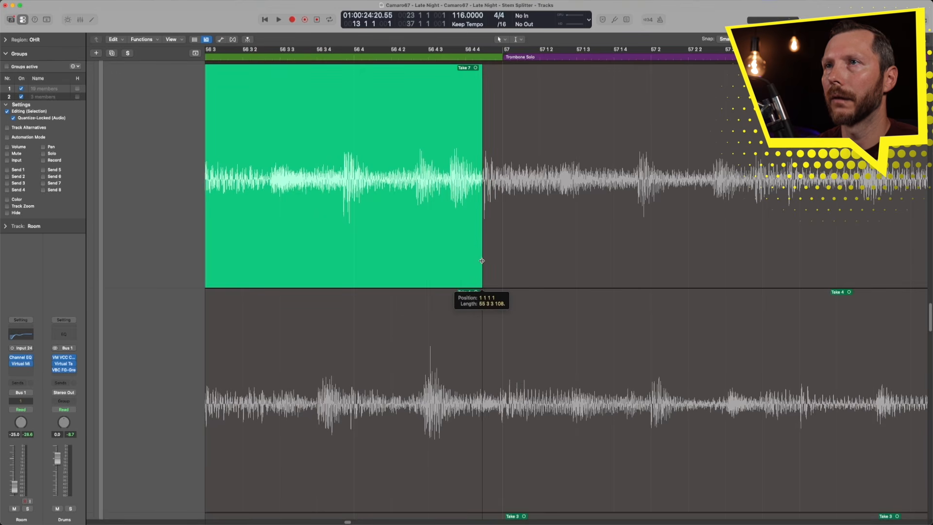
{"action": "left_click", "coordinate": [498, 253], "text": "ctrl+alt"}
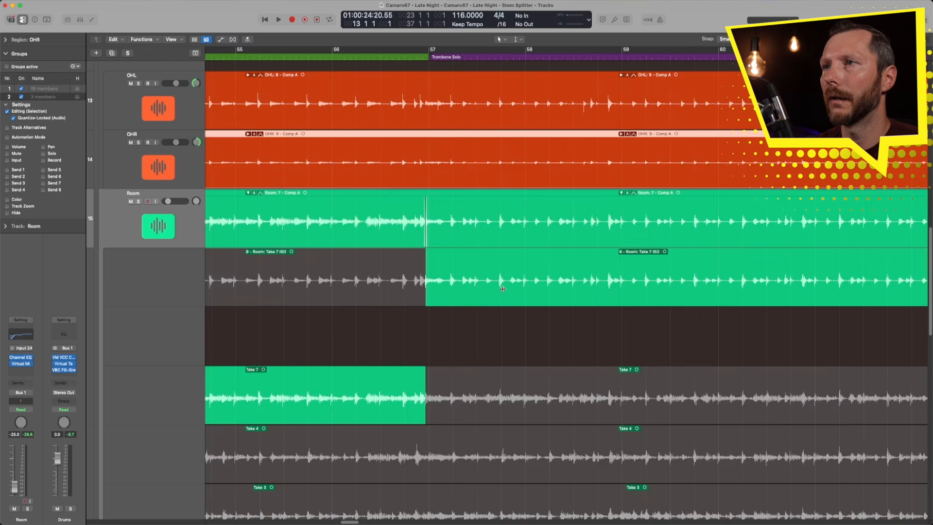
- Nudge the start of the later Room Take 7 comp section slightly later near bar 71 3
{"action": "scroll", "coordinate": [502, 288], "scroll_direction": "right", "scroll_amount": 13}
{"action": "scroll", "coordinate": [502, 288], "scroll_direction": "right", "scroll_amount": 13}
{"action": "left_click_drag", "start_coordinate": [515, 259], "coordinate": [622, 408]}
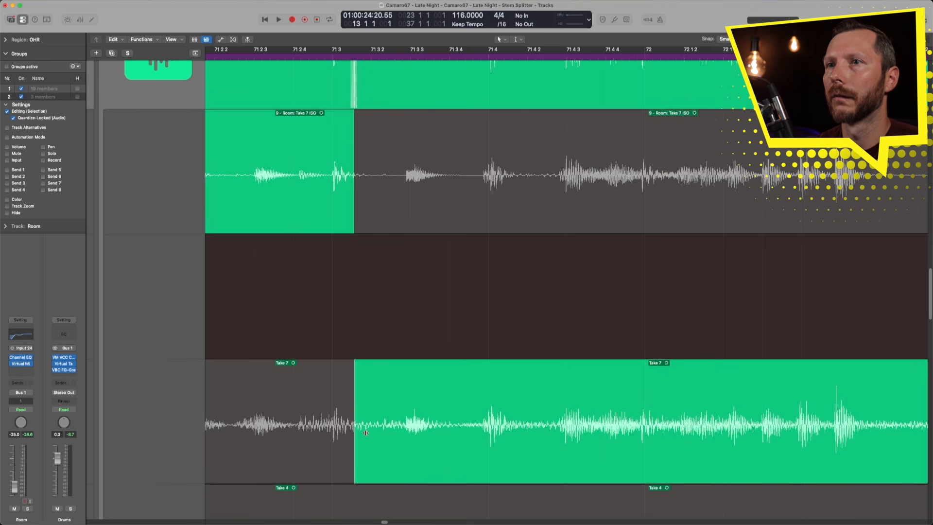
{"action": "left_click_drag", "start_coordinate": [358, 441], "coordinate": [406, 446]}
{"action": "left_click", "coordinate": [368, 404], "text": "ctrl+alt"}
{"action": "scroll", "coordinate": [362, 389], "scroll_direction": "left", "scroll_amount": 20}
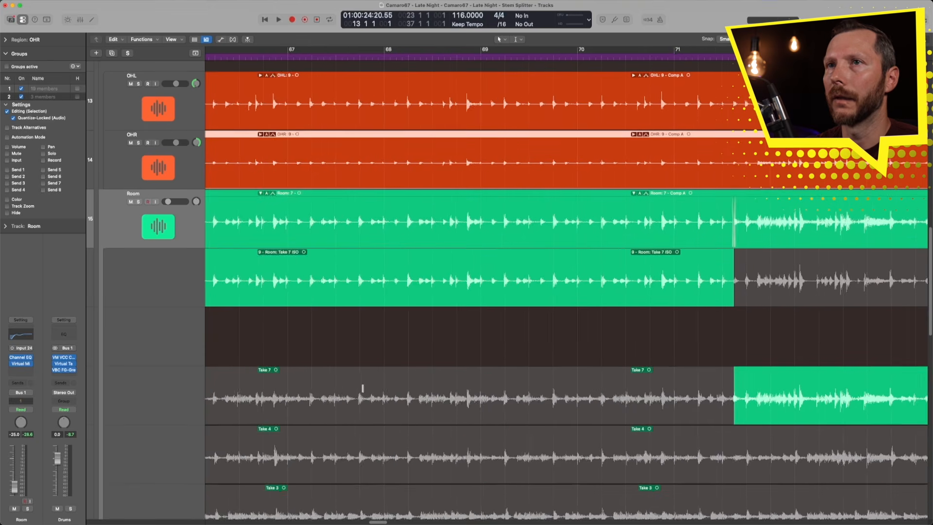
- Solo the Room track and play back the section leading into the Trombone Solo
{"action": "scroll", "coordinate": [363, 389], "scroll_direction": "left", "scroll_amount": 10}
{"action": "left_click_drag", "start_coordinate": [450, 254], "coordinate": [557, 440]}
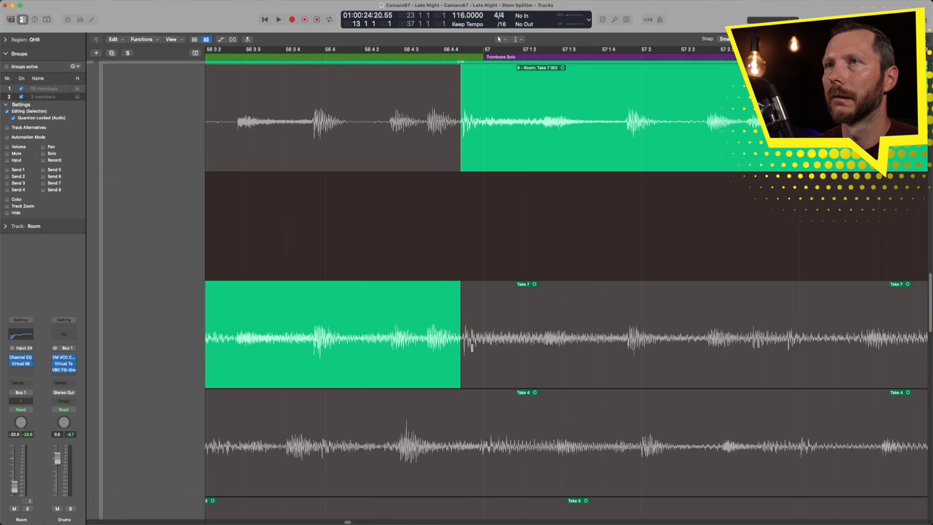
{"action": "left_click", "coordinate": [474, 326], "text": "ctrl+alt"}
{"action": "left_click", "coordinate": [138, 201]}
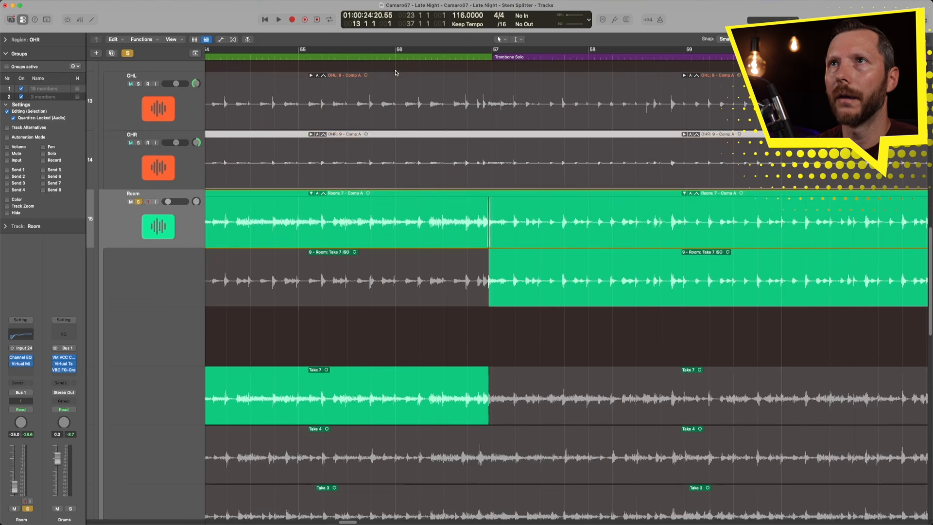
{"action": "key", "text": "space"}
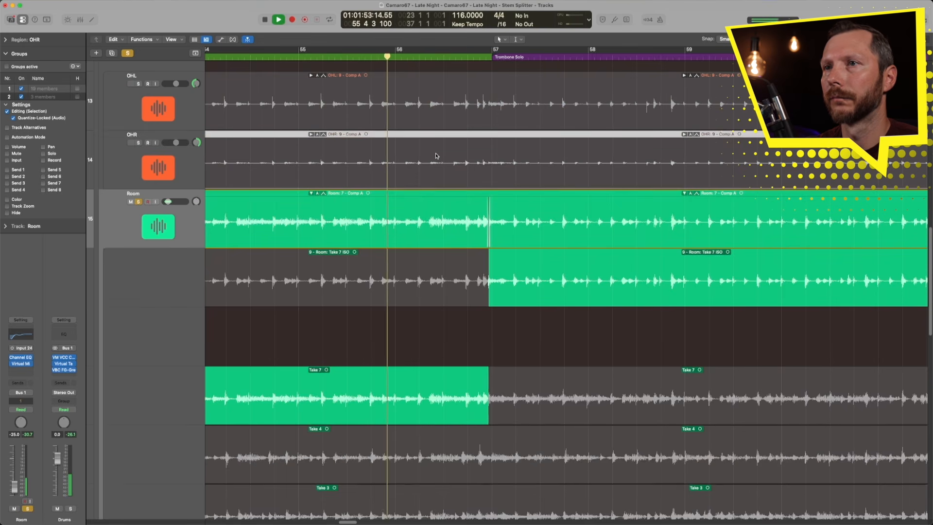
- Replay the Room comp from bar 56 while toggling solo to audition the take transition
{"action": "scroll", "coordinate": [435, 155], "scroll_direction": "down", "scroll_amount": 3}
{"action": "scroll", "coordinate": [435, 156], "scroll_direction": "down", "scroll_amount": 3}
{"action": "scroll", "coordinate": [435, 154], "scroll_direction": "down", "scroll_amount": 2}
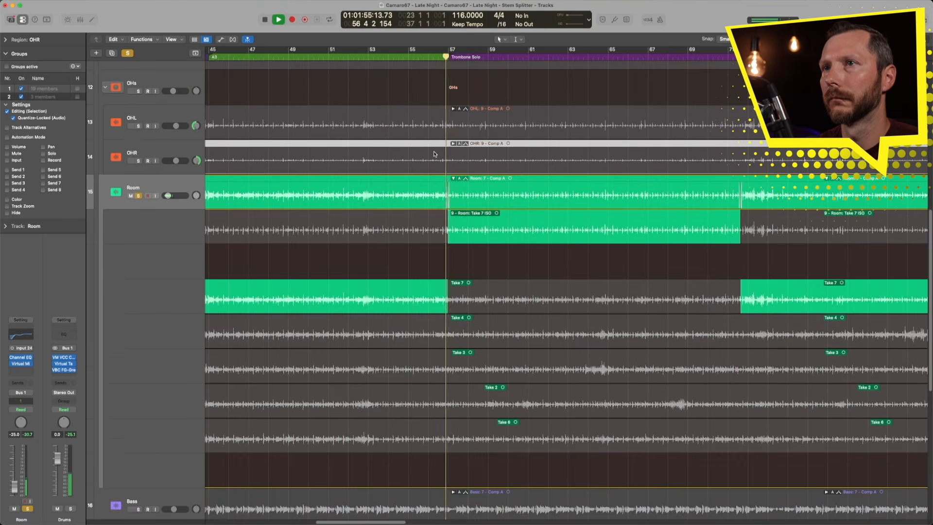
{"action": "scroll", "coordinate": [433, 154], "scroll_direction": "down", "scroll_amount": 3}
{"action": "scroll", "coordinate": [434, 154], "scroll_direction": "down", "scroll_amount": 1}
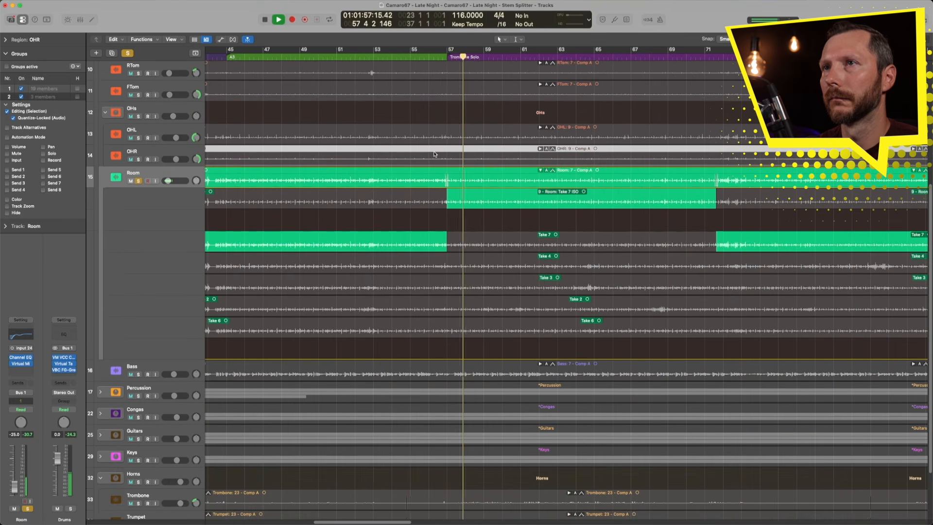
{"action": "key", "text": "space"}
{"action": "key", "text": "s"}
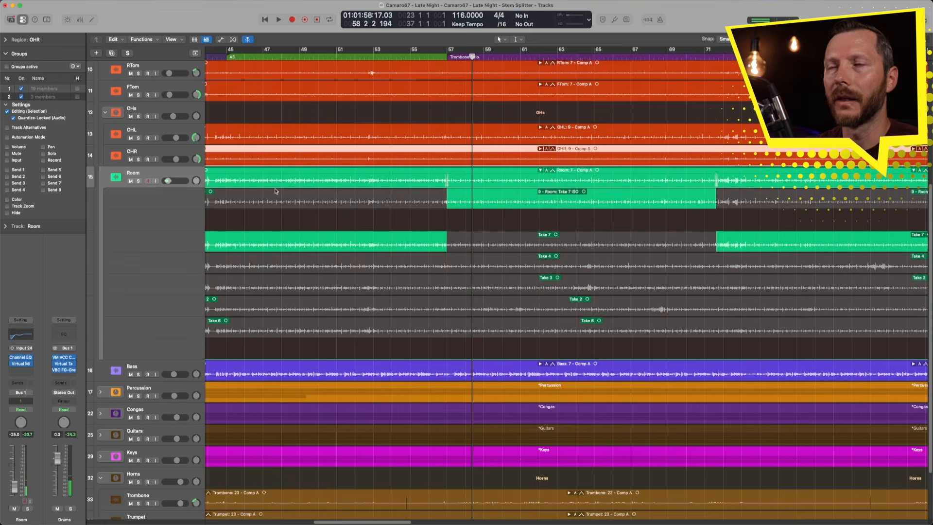
{"action": "left_click", "coordinate": [398, 194], "text": "ctrl+alt"}
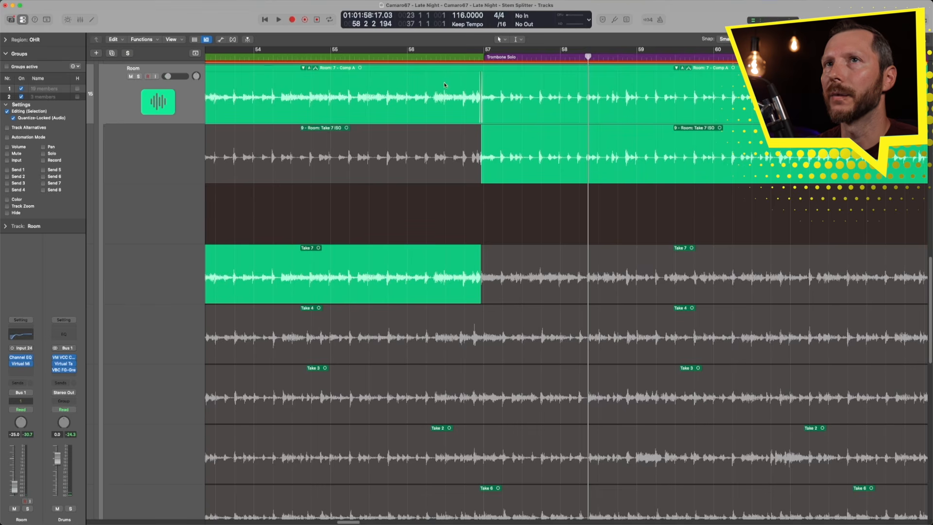
{"action": "key", "text": "s"}
{"action": "left_click", "coordinate": [399, 54]}
{"action": "key", "text": "space"}
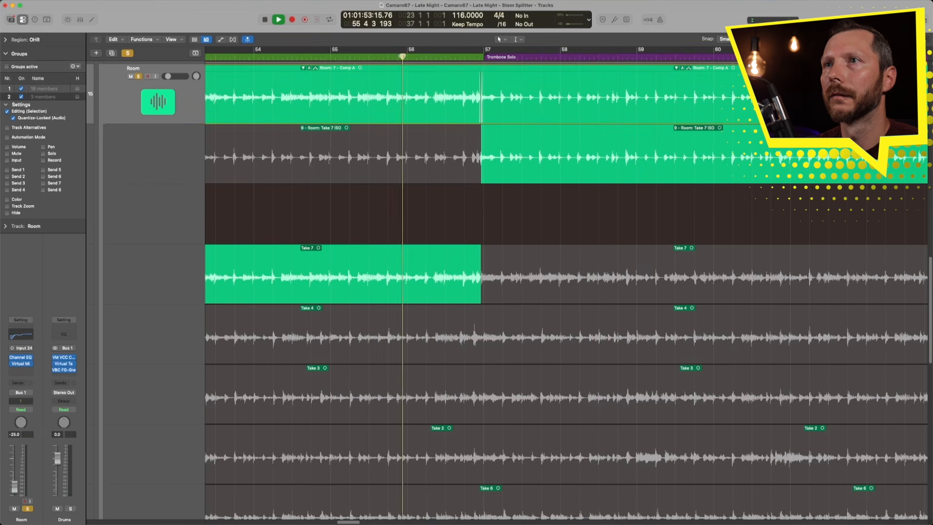
{"action": "key", "text": "space"}
- Move the end of the first Take 7 comp section back to about bar 56 and play it back
{"action": "left_click_drag", "start_coordinate": [481, 292], "coordinate": [431, 295]}
{"action": "left_click", "coordinate": [324, 65]}
{"action": "key", "text": "space"}
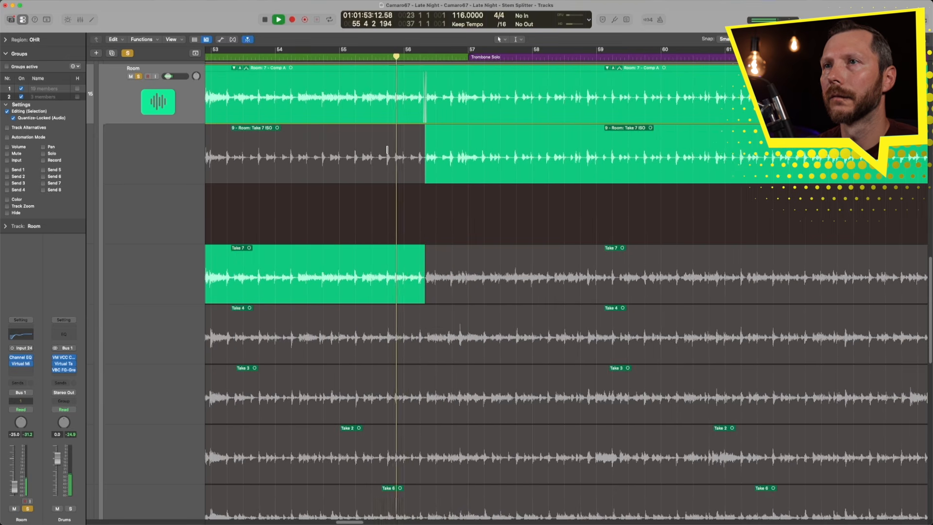
{"action": "key", "text": "super+Up"}
{"action": "key", "text": "super+Up"}
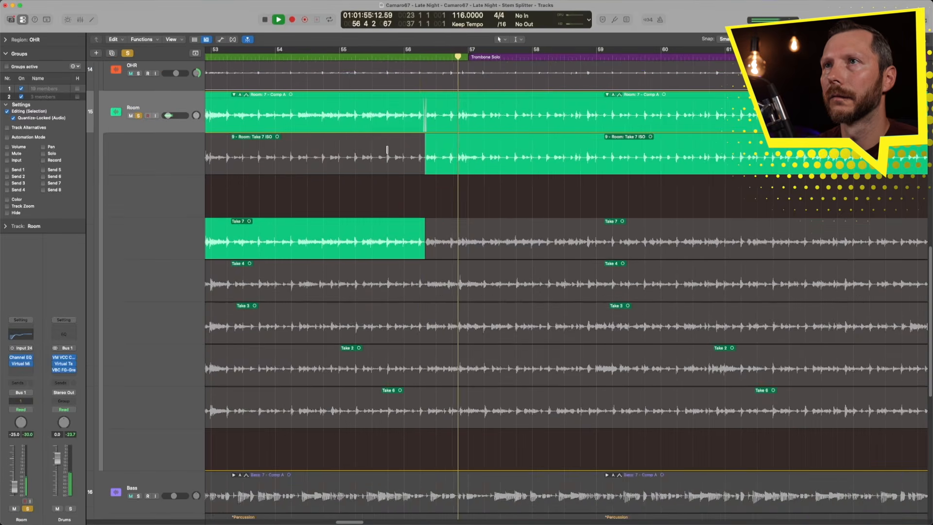
{"action": "key", "text": "super+Left"}
{"action": "key", "text": "super+Left"}
{"action": "key", "text": "space"}
- Move the start of the later Room Take 7 comp section to about bar 73 3, at the Keys Solo
{"action": "left_click_drag", "start_coordinate": [531, 157], "coordinate": [634, 320]}
{"action": "left_click", "coordinate": [241, 55]}
{"action": "key", "text": "space"}
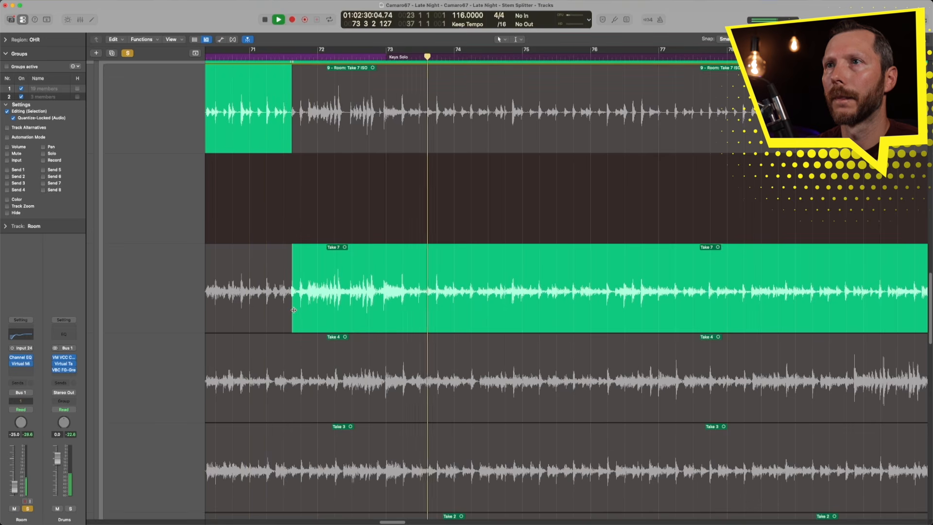
{"action": "key", "text": "space"}
{"action": "left_click_drag", "start_coordinate": [293, 310], "coordinate": [425, 317]}
- Play from the Keys Solo while zooming out to review the whole Room comp
{"action": "double_click", "coordinate": [302, 54]}
{"action": "key", "text": "super+Up"}
{"action": "key", "text": "super+Left"}
{"action": "key", "text": "super+Left"}
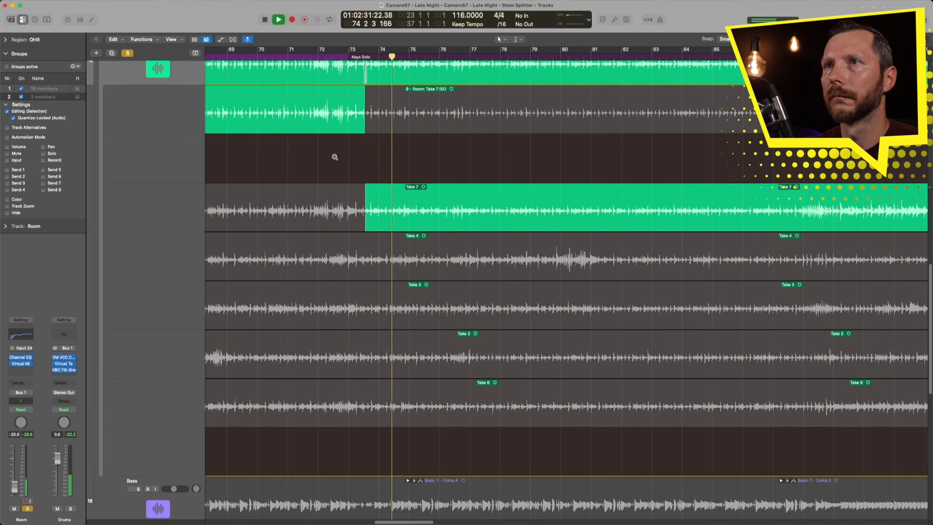
{"action": "key", "text": "super+Left"}
{"action": "key", "text": "super+Left"}
{"action": "key", "text": "super+Up"}
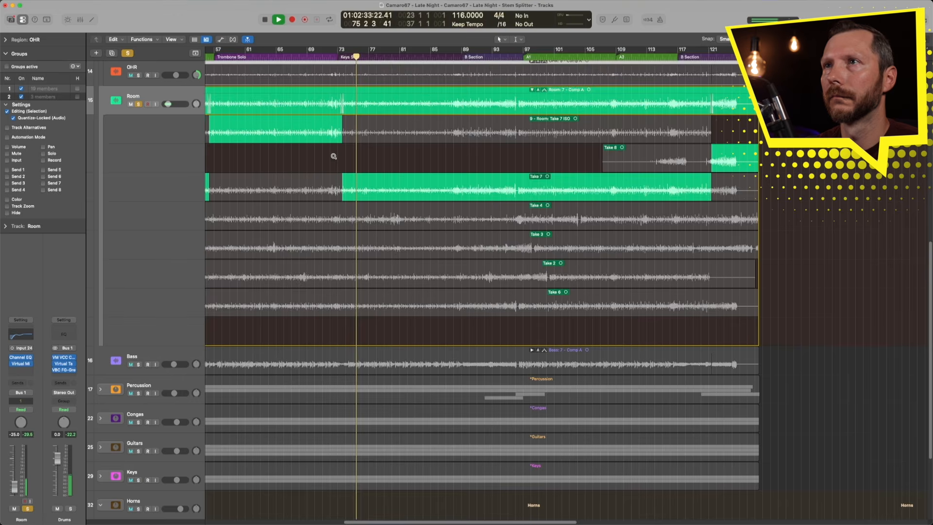
{"action": "key", "text": "super+Left"}
{"action": "key", "text": "super+Left"}
{"action": "key", "text": "space"}
{"action": "scroll", "coordinate": [300, 159], "scroll_direction": "left", "scroll_amount": 5}
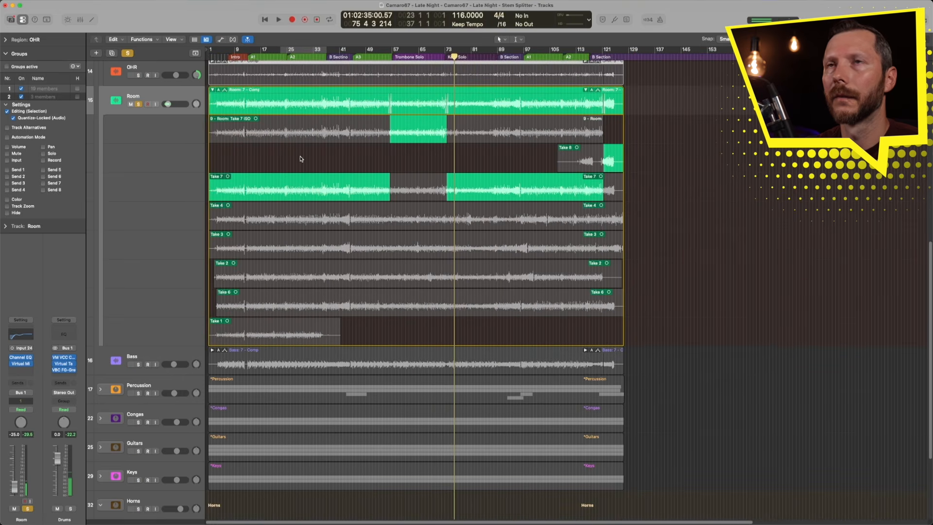
- Collapse the Room take folder and expand the OHR and OHL take folders
{"action": "key", "text": "super+Up"}
{"action": "left_click", "coordinate": [212, 119]}
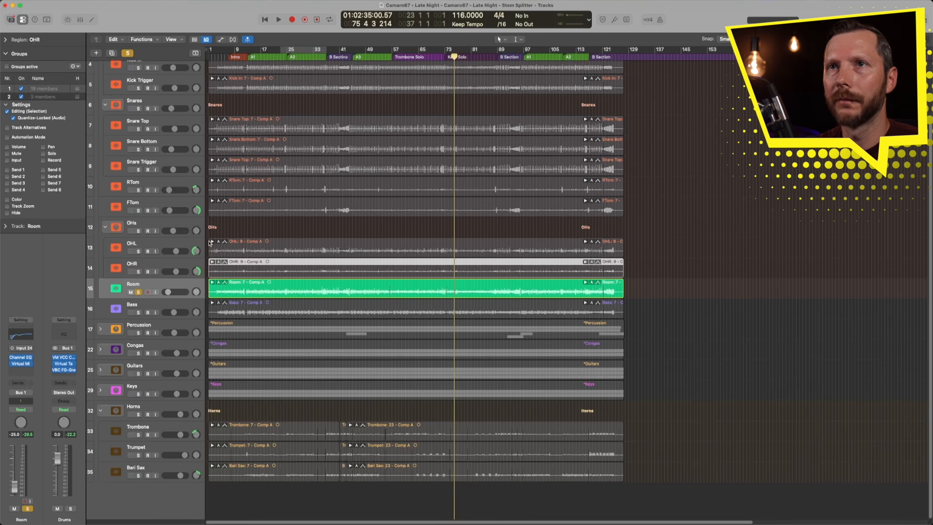
{"action": "left_click", "coordinate": [138, 231]}
{"action": "left_click", "coordinate": [212, 261]}
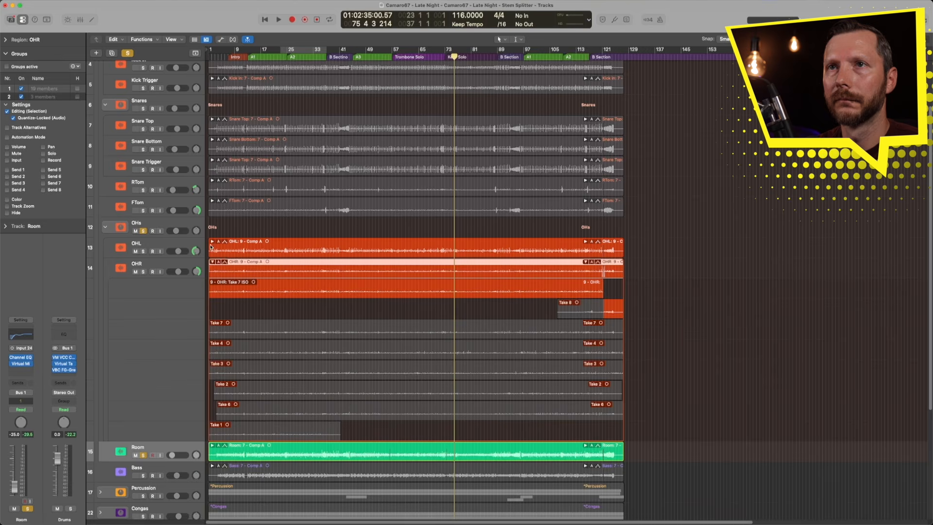
{"action": "left_click", "coordinate": [212, 241]}
{"action": "scroll", "coordinate": [352, 291], "scroll_direction": "down", "scroll_amount": 10}
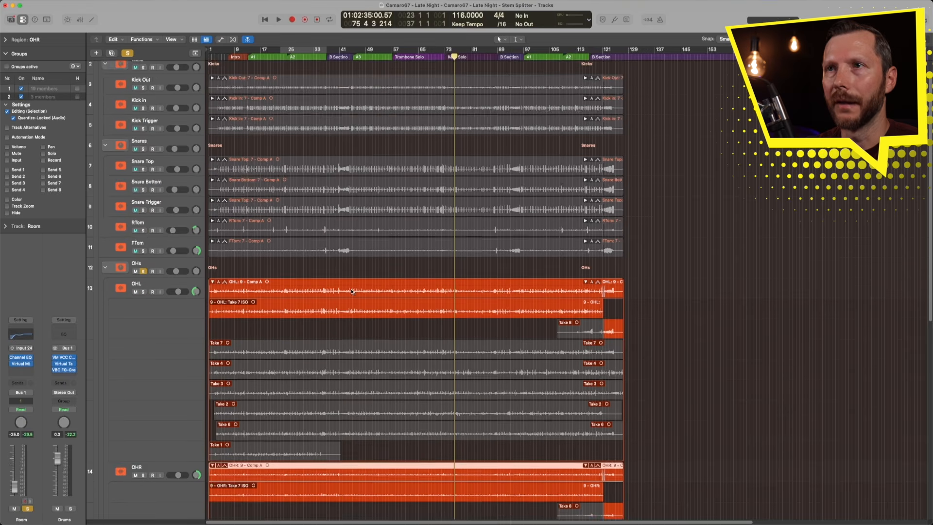
{"action": "scroll", "coordinate": [351, 291], "scroll_direction": "up", "scroll_amount": 2}
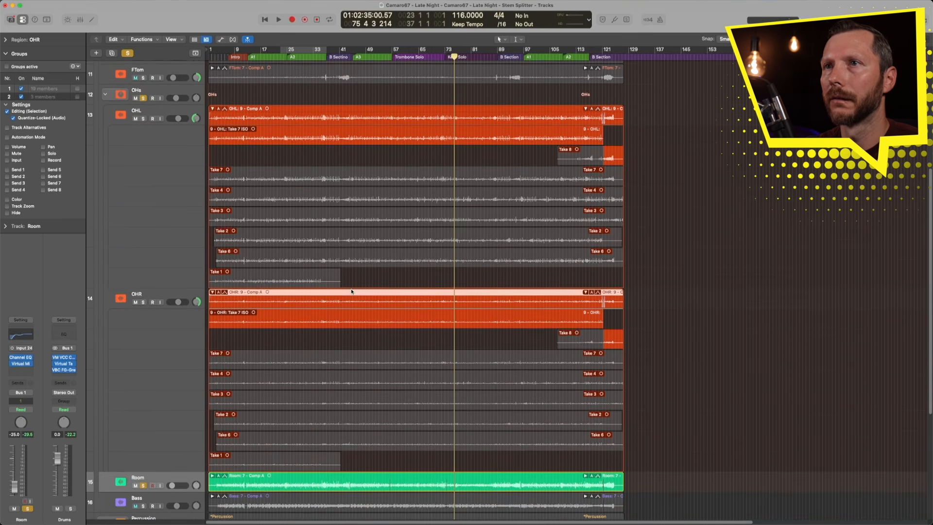
- Comp the OHR Take 7 ISO stem over the Trombone Solo, from about bar 56 to bar 73
{"action": "left_click_drag", "start_coordinate": [340, 302], "coordinate": [497, 465]}
{"action": "scroll", "coordinate": [469, 171], "scroll_direction": "down", "scroll_amount": 6}
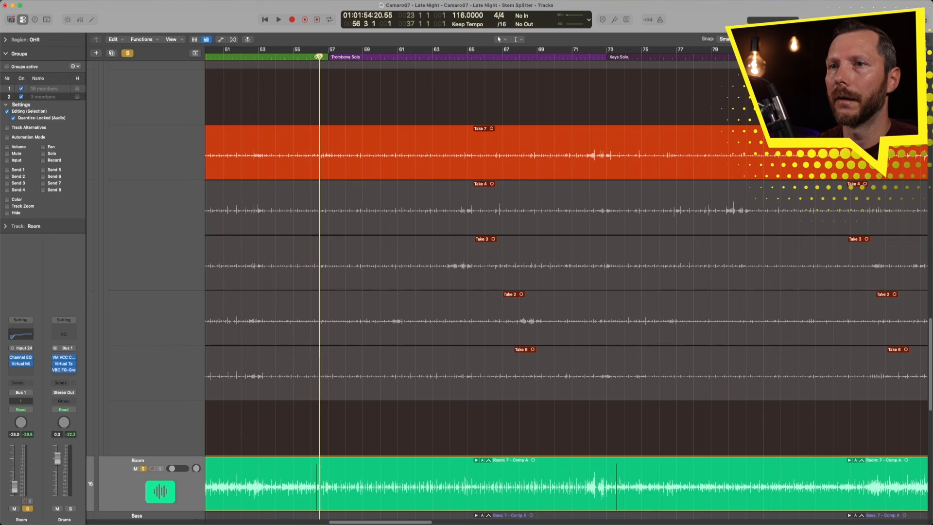
{"action": "scroll", "coordinate": [322, 81], "scroll_direction": "up", "scroll_amount": 3}
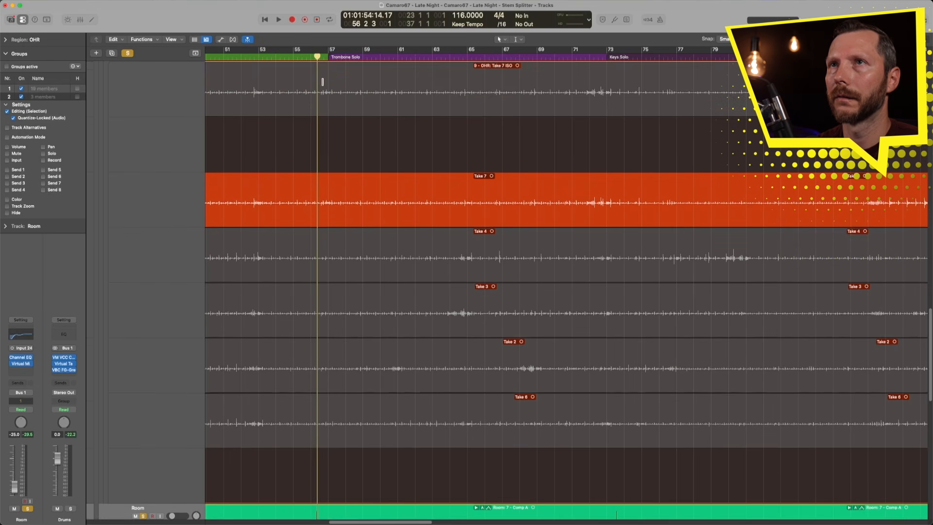
{"action": "left_click_drag", "start_coordinate": [318, 88], "coordinate": [580, 90]}
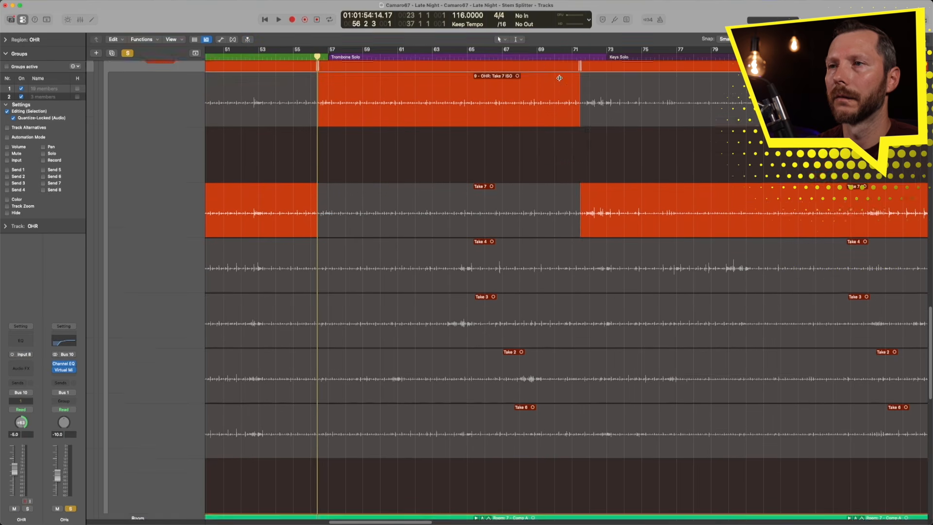
- Align the end of the OHR ISO comp section to just after bar 73 beat 3
{"action": "scroll", "coordinate": [560, 80], "scroll_direction": "up", "scroll_amount": 3}
{"action": "scroll", "coordinate": [559, 79], "scroll_direction": "down", "scroll_amount": 10}
{"action": "left_click", "coordinate": [621, 57]}
{"action": "left_click_drag", "start_coordinate": [620, 57], "coordinate": [615, 56]}
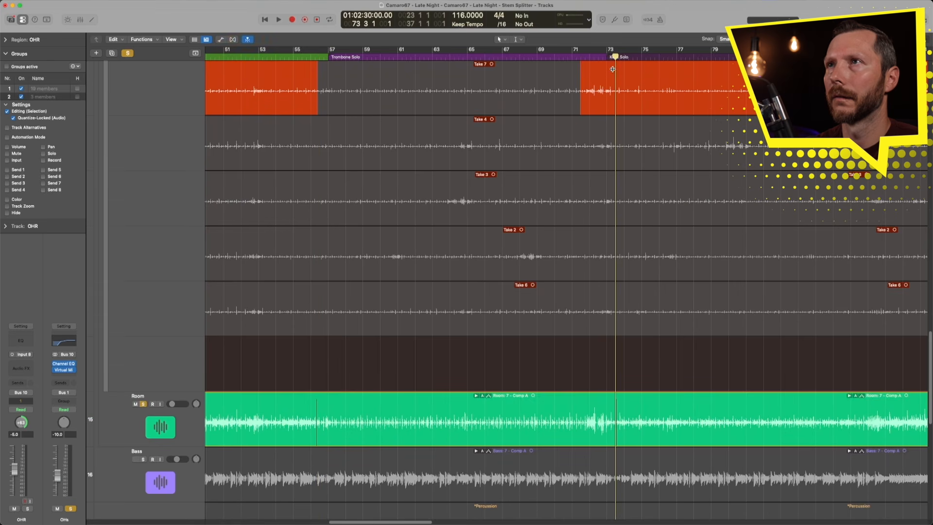
{"action": "scroll", "coordinate": [612, 69], "scroll_direction": "up", "scroll_amount": 7}
{"action": "left_click_drag", "start_coordinate": [577, 154], "coordinate": [670, 274]}
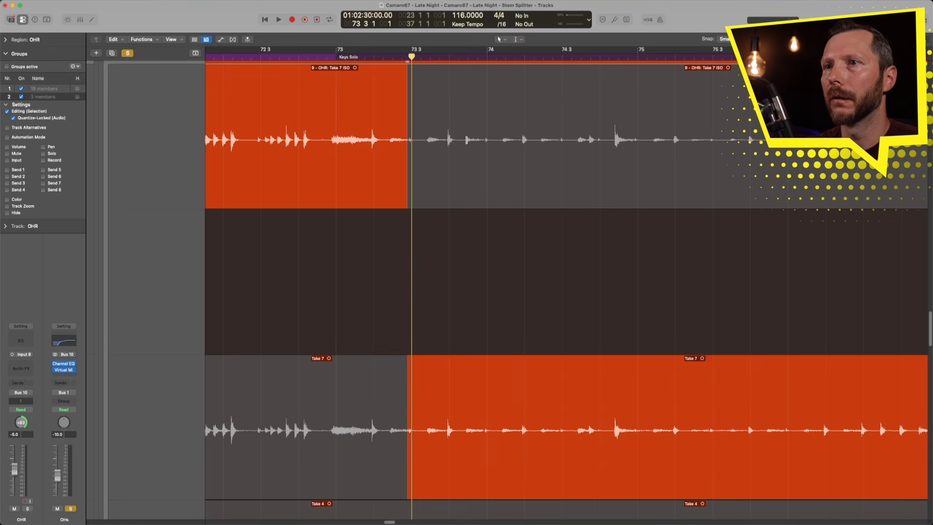
{"action": "left_click_drag", "start_coordinate": [359, 118], "coordinate": [543, 453]}
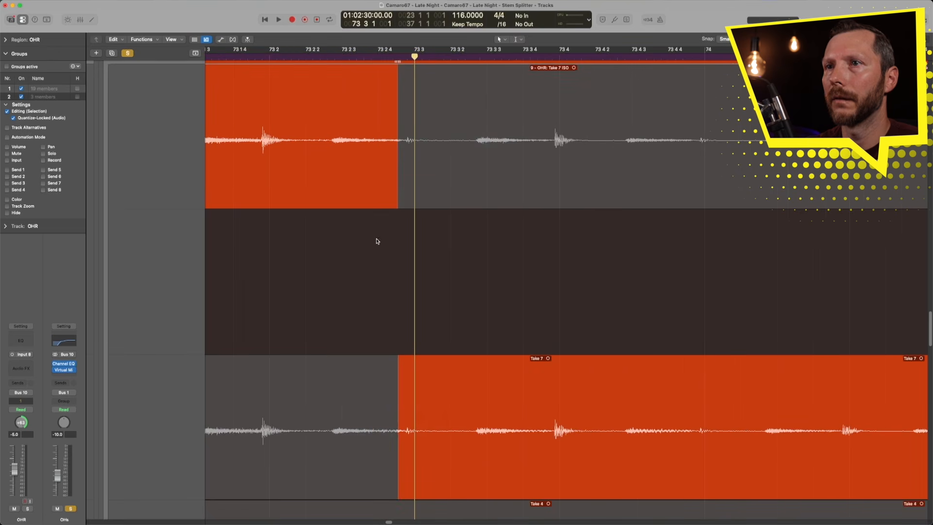
{"action": "left_click_drag", "start_coordinate": [395, 188], "coordinate": [449, 196]}
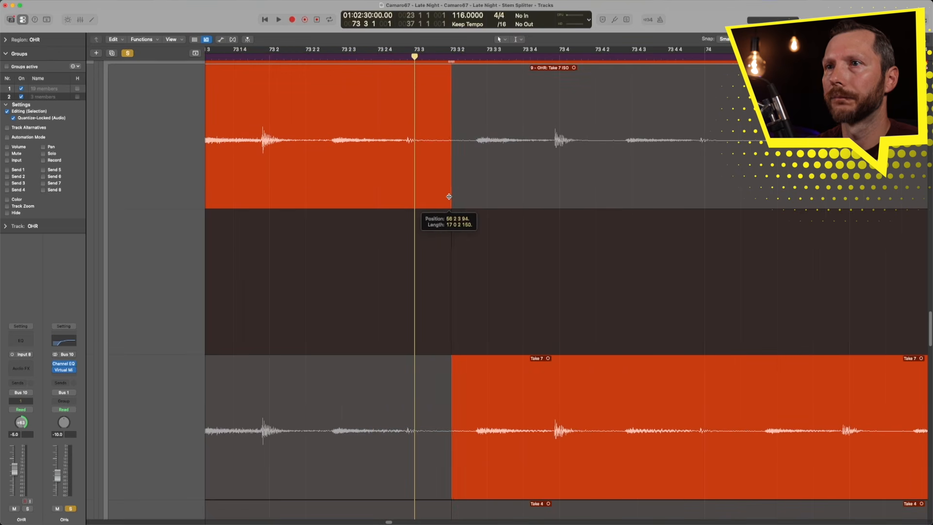
{"action": "scroll", "coordinate": [360, 220], "scroll_direction": "left", "scroll_amount": 20}
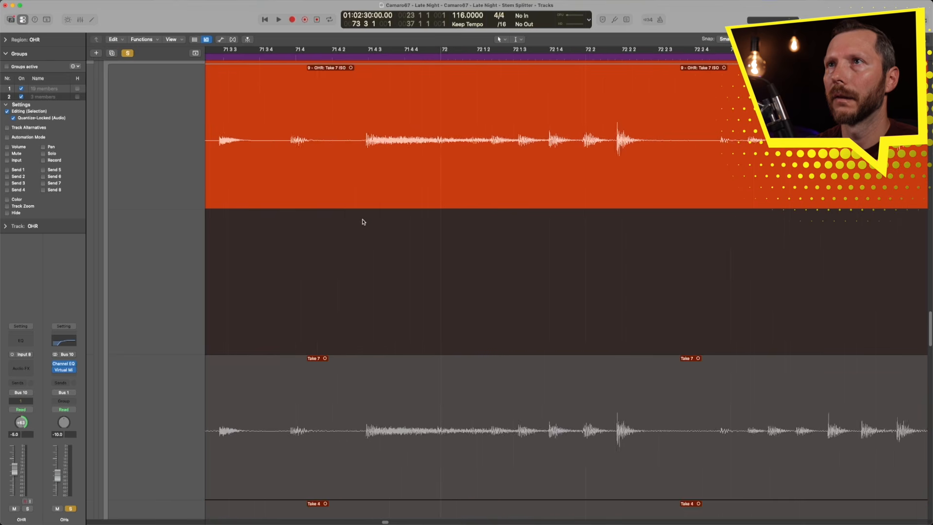
- Nudge the start of the OHR ISO comp section slightly earlier, near bar 56
{"action": "scroll", "coordinate": [366, 221], "scroll_direction": "down", "scroll_amount": 10}
{"action": "scroll", "coordinate": [362, 222], "scroll_direction": "left", "scroll_amount": 12}
{"action": "scroll", "coordinate": [369, 214], "scroll_direction": "left", "scroll_amount": 6}
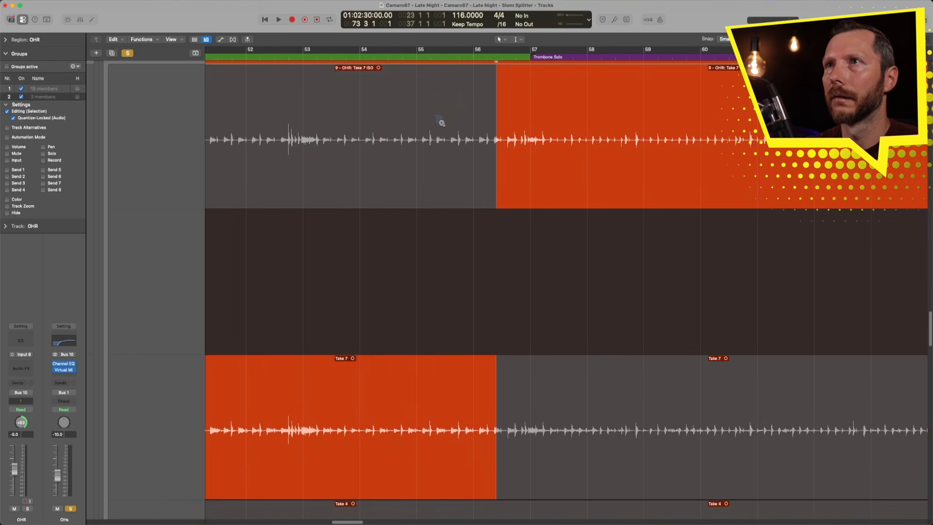
{"action": "left_click_drag", "start_coordinate": [436, 115], "coordinate": [640, 390]}
{"action": "left_click_drag", "start_coordinate": [413, 177], "coordinate": [399, 178]}
{"action": "left_click", "coordinate": [450, 183], "text": "ctrl+alt"}
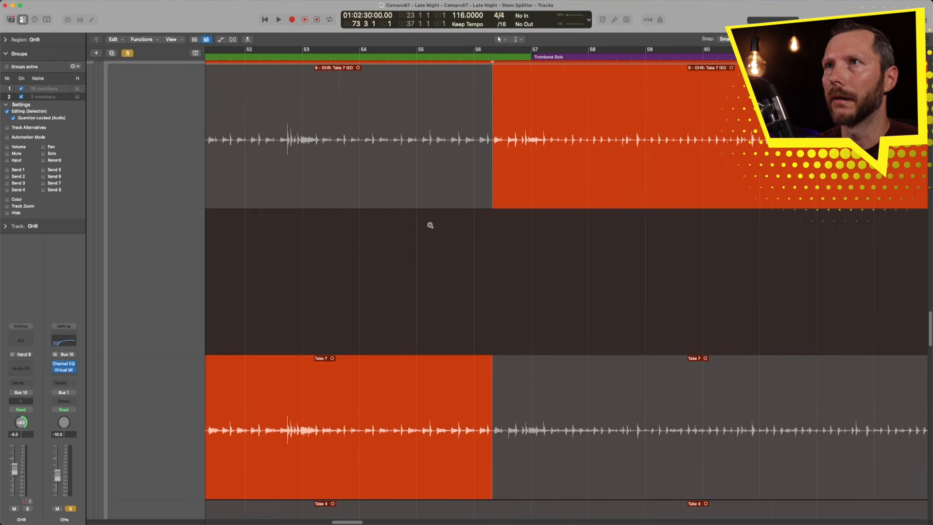
- Comp the OHL Take 7 ISO stem over the Trombone Solo, from about bar 56 to bar 73
{"action": "scroll", "coordinate": [430, 224], "scroll_direction": "down", "scroll_amount": 8}
{"action": "scroll", "coordinate": [430, 225], "scroll_direction": "down", "scroll_amount": 6}
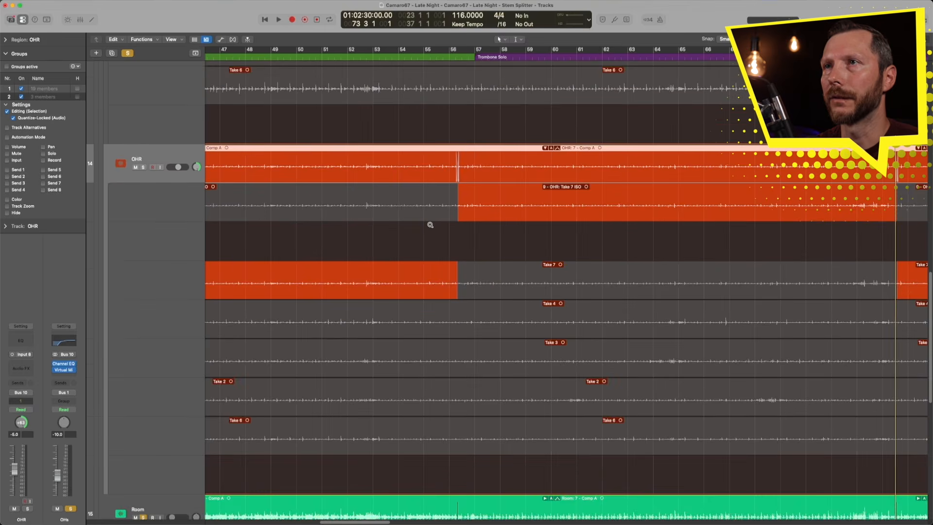
{"action": "scroll", "coordinate": [430, 226], "scroll_direction": "up", "scroll_amount": 4}
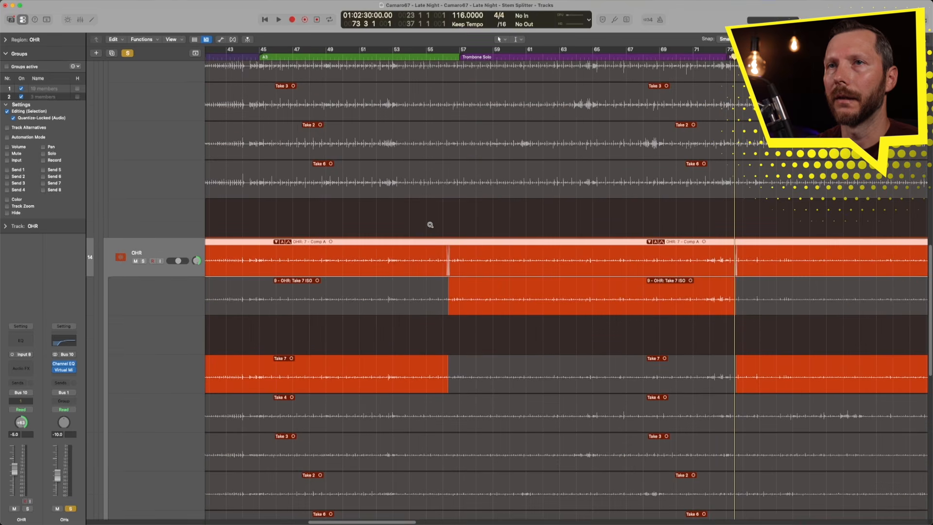
{"action": "scroll", "coordinate": [430, 225], "scroll_direction": "down", "scroll_amount": 10}
{"action": "scroll", "coordinate": [429, 226], "scroll_direction": "up", "scroll_amount": 4}
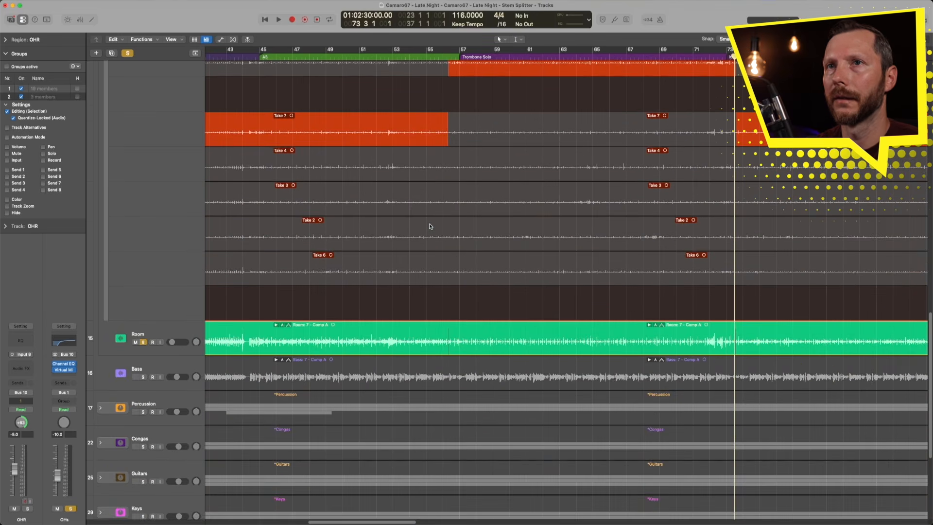
{"action": "scroll", "coordinate": [190, 333], "scroll_direction": "up", "scroll_amount": 10}
{"action": "scroll", "coordinate": [246, 273], "scroll_direction": "down", "scroll_amount": 3}
{"action": "left_click", "coordinate": [414, 194]}
{"action": "left_click_drag", "start_coordinate": [455, 55], "coordinate": [447, 55]}
{"action": "scroll", "coordinate": [405, 188], "scroll_direction": "up", "scroll_amount": 5}
{"action": "left_click_drag", "start_coordinate": [395, 126], "coordinate": [751, 145]}
- Align the end of the OHL ISO comp section to bar 73 beat 3
{"action": "scroll", "coordinate": [750, 145], "scroll_direction": "up", "scroll_amount": 10}
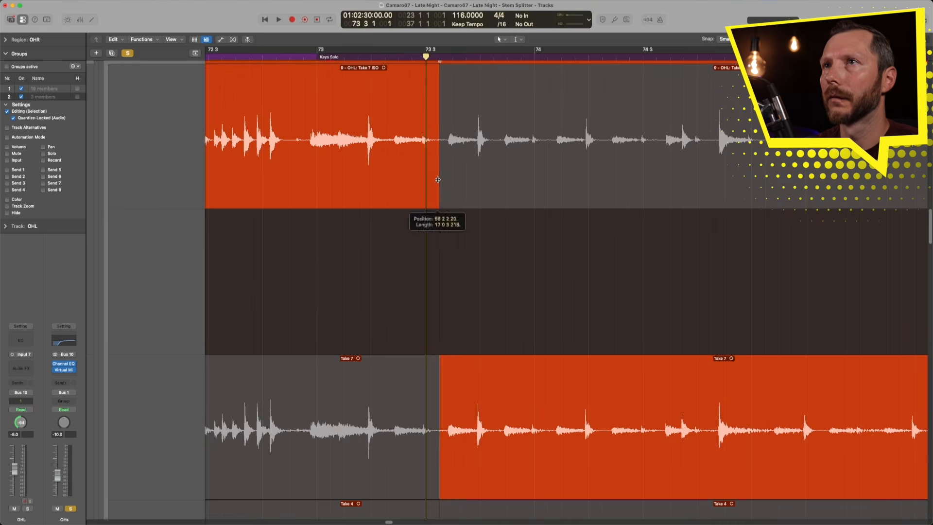
{"action": "left_click_drag", "start_coordinate": [437, 179], "coordinate": [425, 179]}
{"action": "scroll", "coordinate": [425, 179], "scroll_direction": "down", "scroll_amount": 10}
{"action": "scroll", "coordinate": [176, 146], "scroll_direction": "down", "scroll_amount": 3}
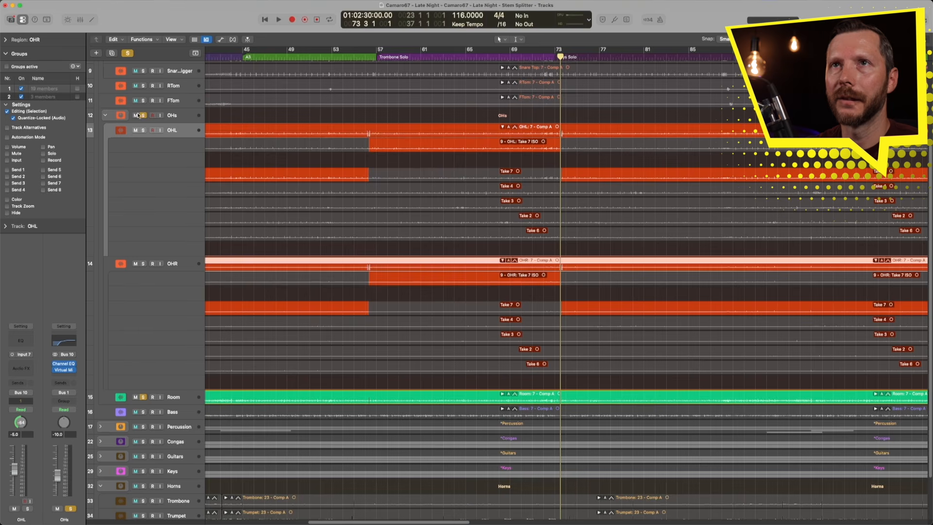
- Collapse the OHL and OHR take folders while auditioning playback from before the Trombone Solo into the Keys Solo
{"action": "left_click", "coordinate": [356, 56]}
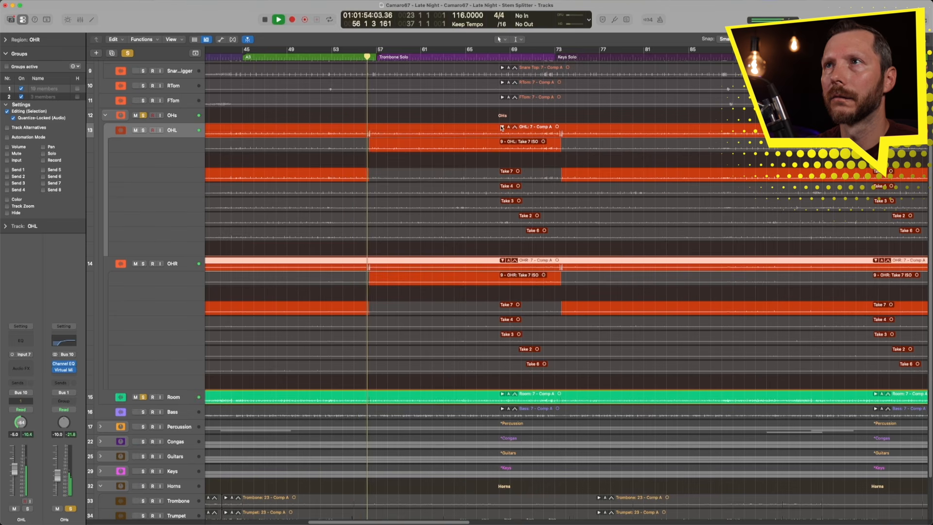
{"action": "left_click", "coordinate": [502, 127]}
{"action": "left_click", "coordinate": [501, 205]}
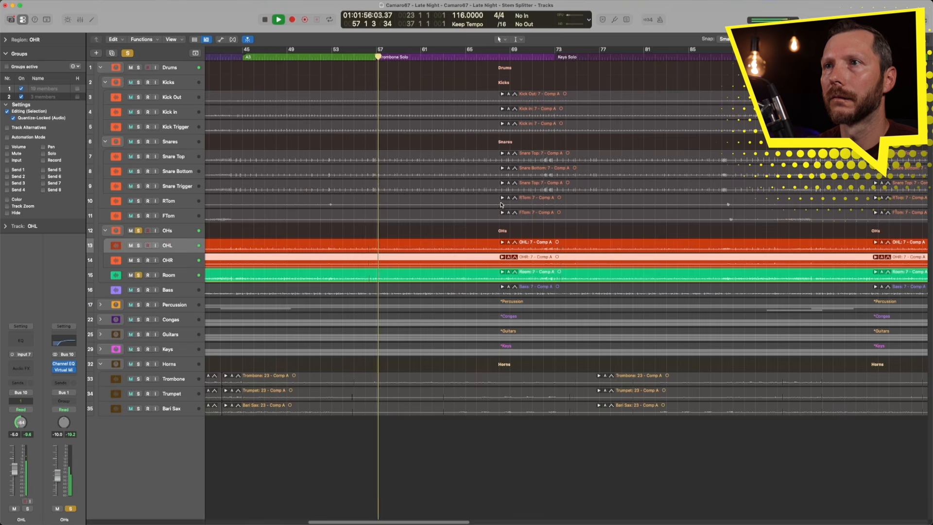
{"action": "left_click", "coordinate": [547, 57]}
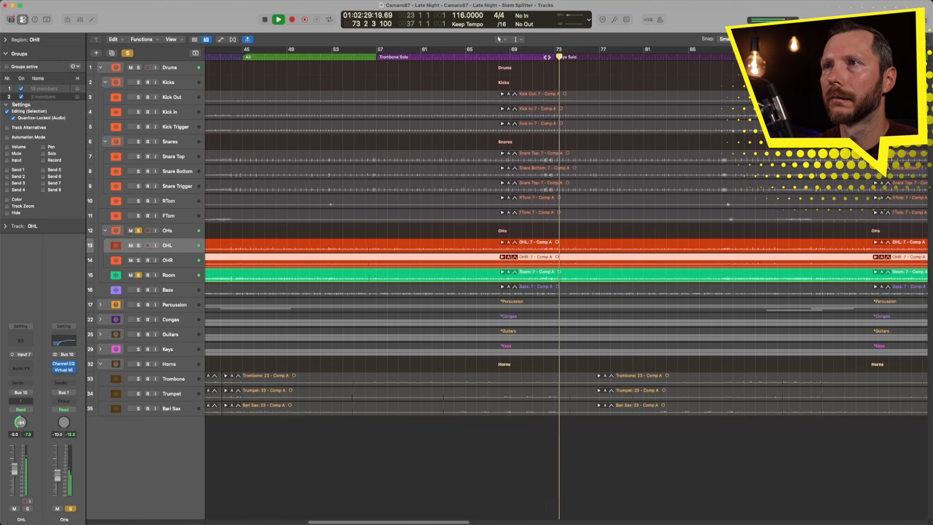
{"action": "key", "text": "space"}
- Unsolo the OHs and Room tracks and play the full mix from just before the Trombone Solo
{"action": "left_click", "coordinate": [139, 230]}
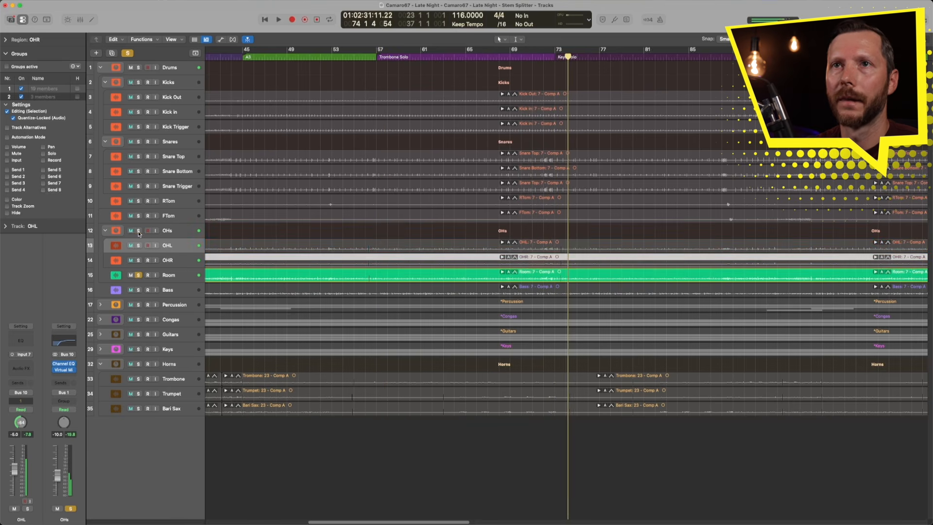
{"action": "left_click", "coordinate": [138, 275]}
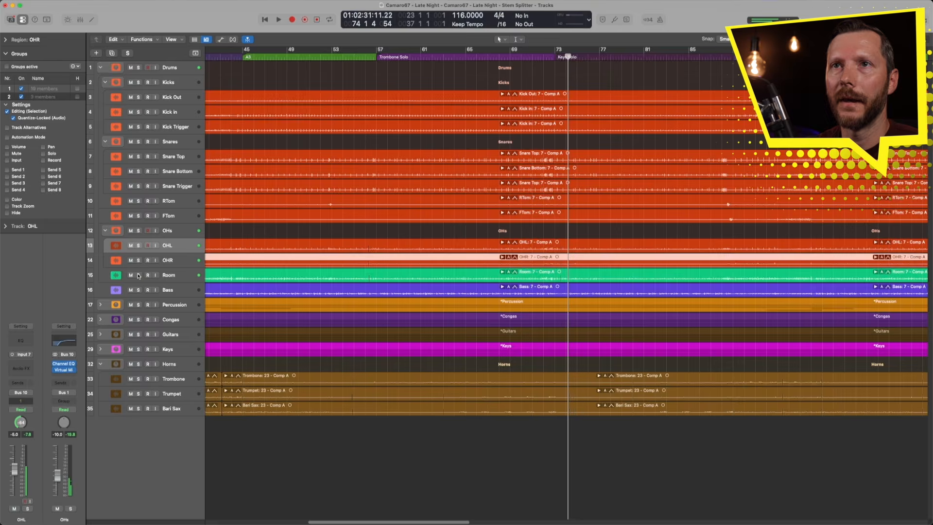
{"action": "left_click", "coordinate": [362, 57]}
{"action": "key", "text": "space"}
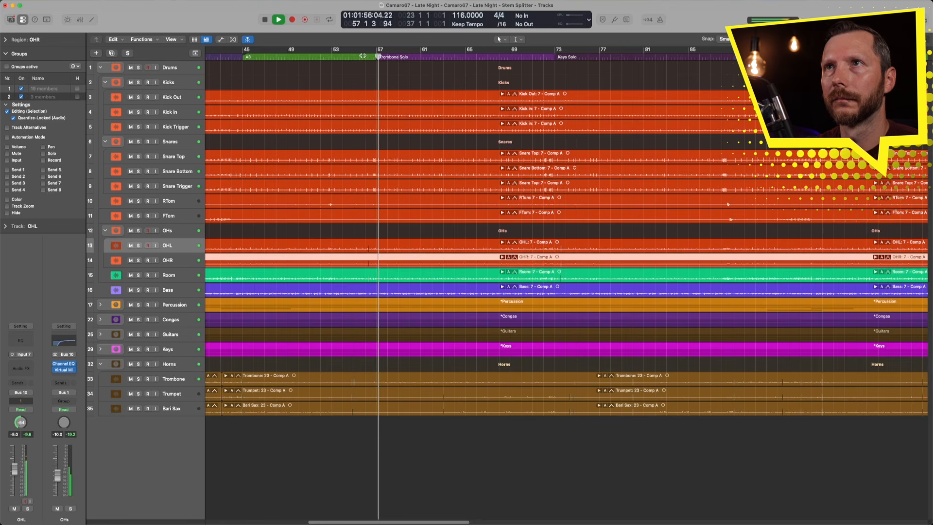
- Listen to the full mix at the Trombone Solo start and at the transition into the Keys Solo
{"action": "left_click", "coordinate": [348, 56]}
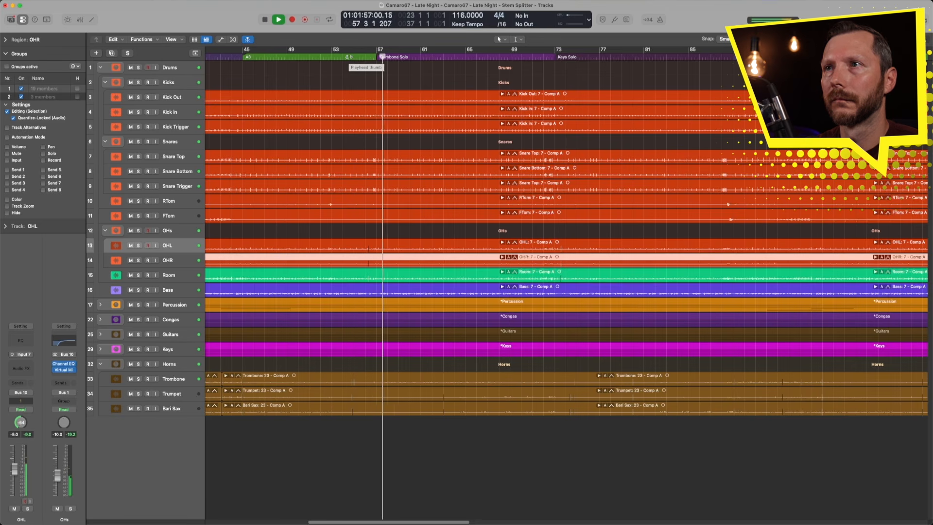
{"action": "left_click", "coordinate": [546, 58]}
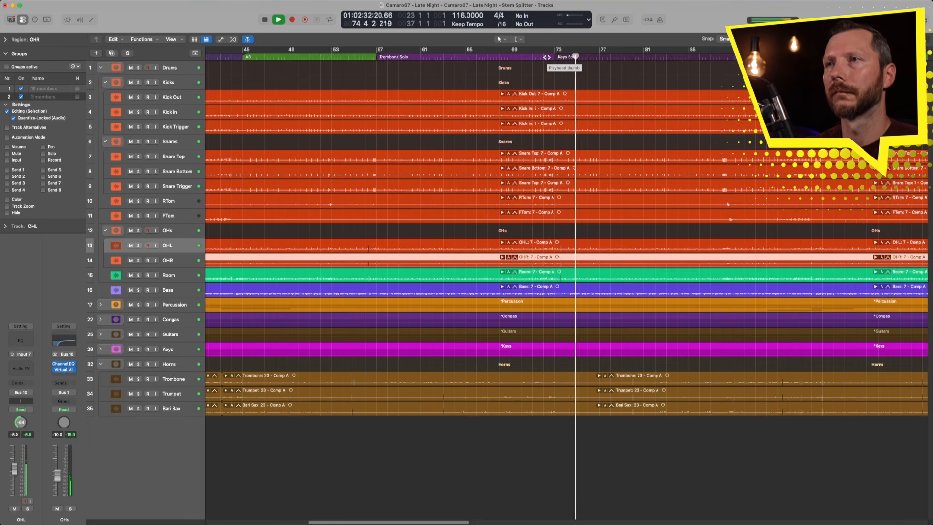
{"action": "key", "text": "space"}
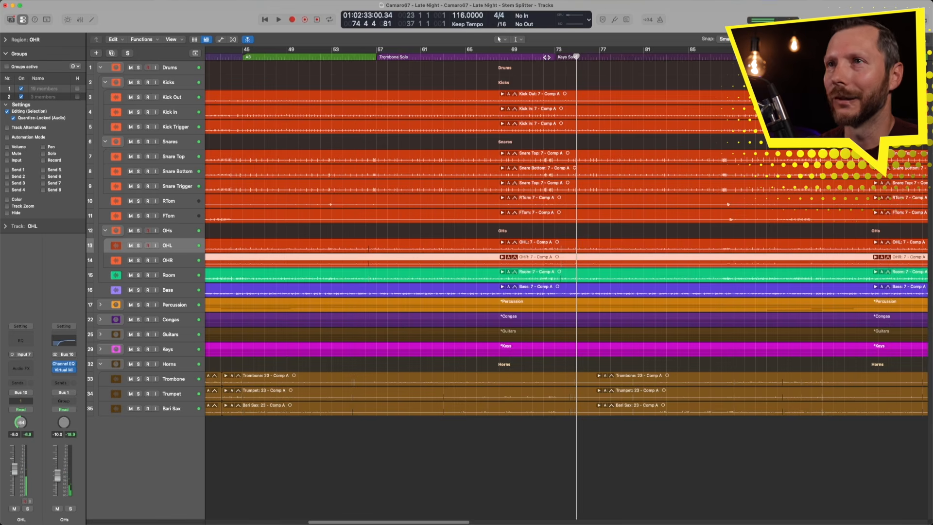
{"action": "left_click", "coordinate": [364, 57]}
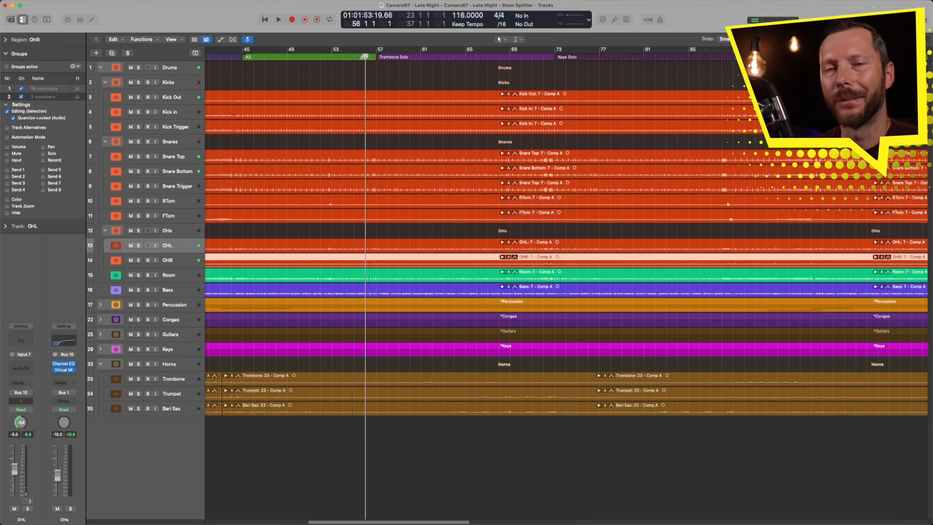